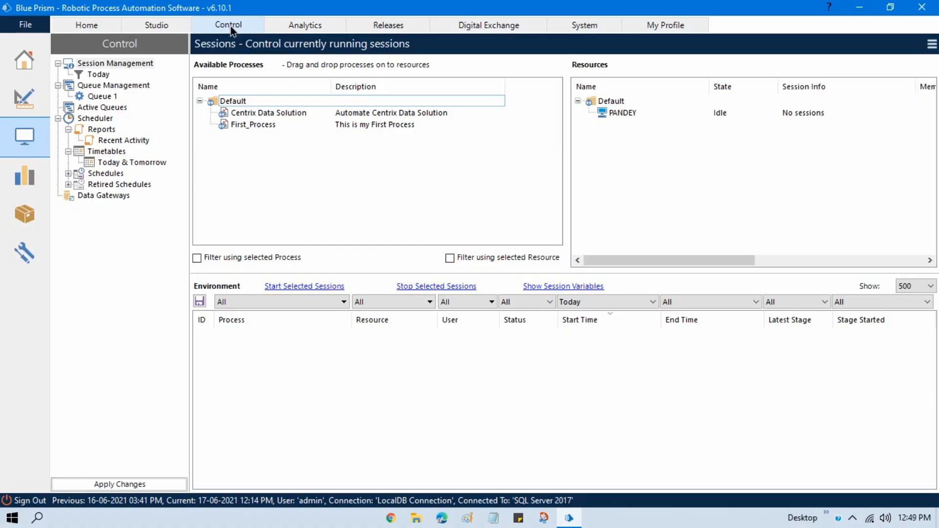
# - Look over the Scheduler section, including its Reports and Timetables views
pyautogui.click(58, 118)
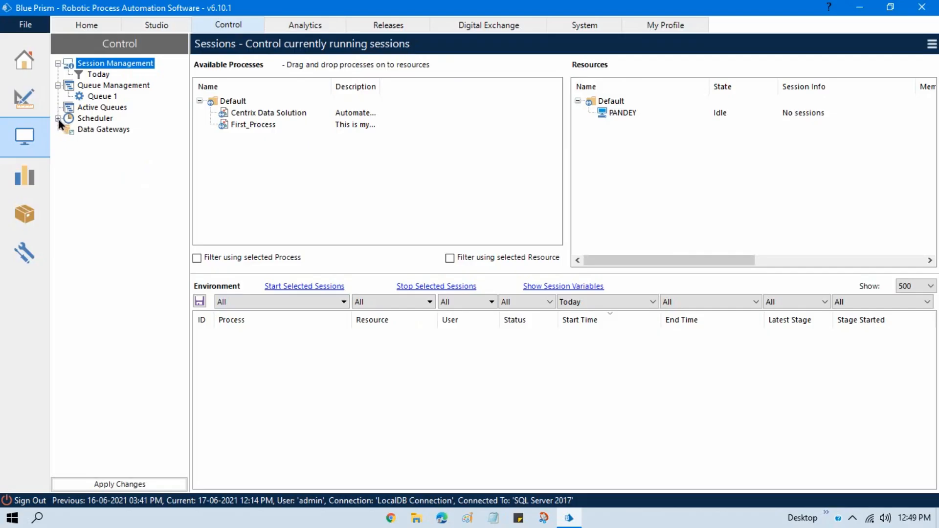
pyautogui.click(58, 118)
pyautogui.click(93, 119)
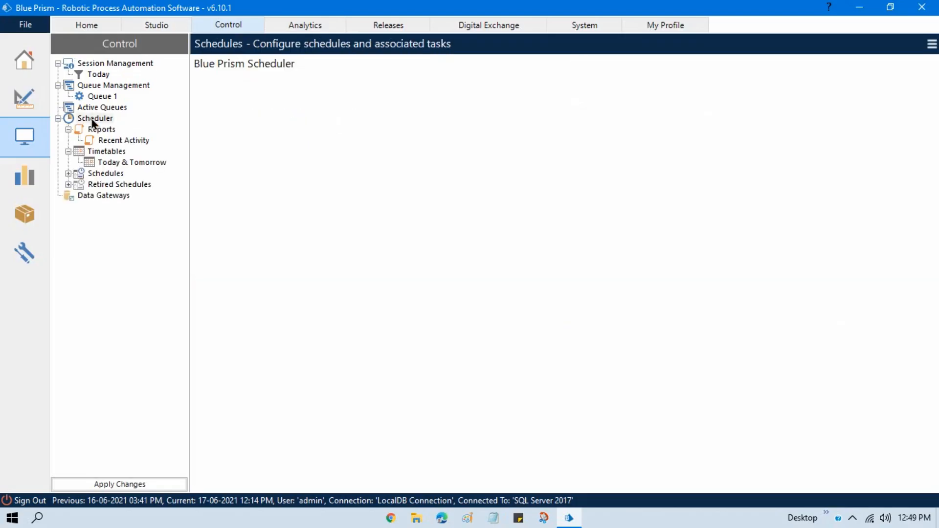
pyautogui.click(101, 129)
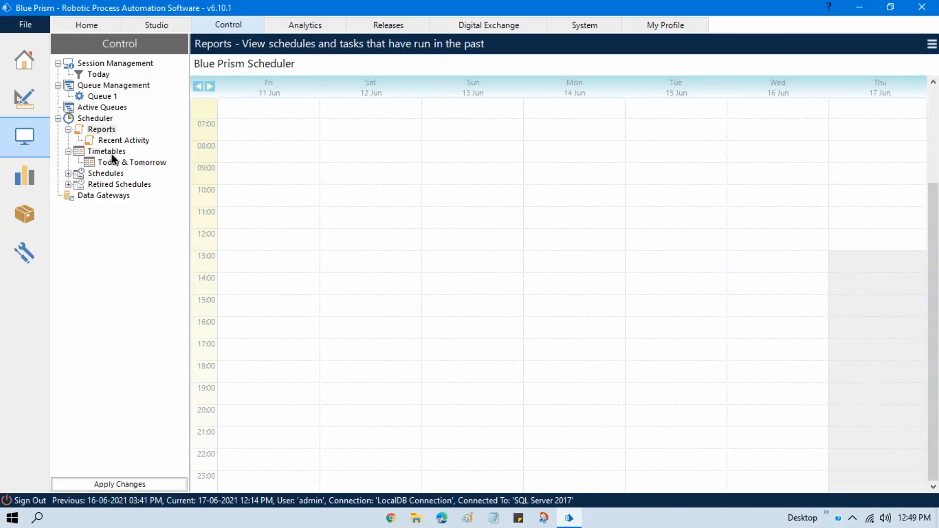
pyautogui.click(111, 152)
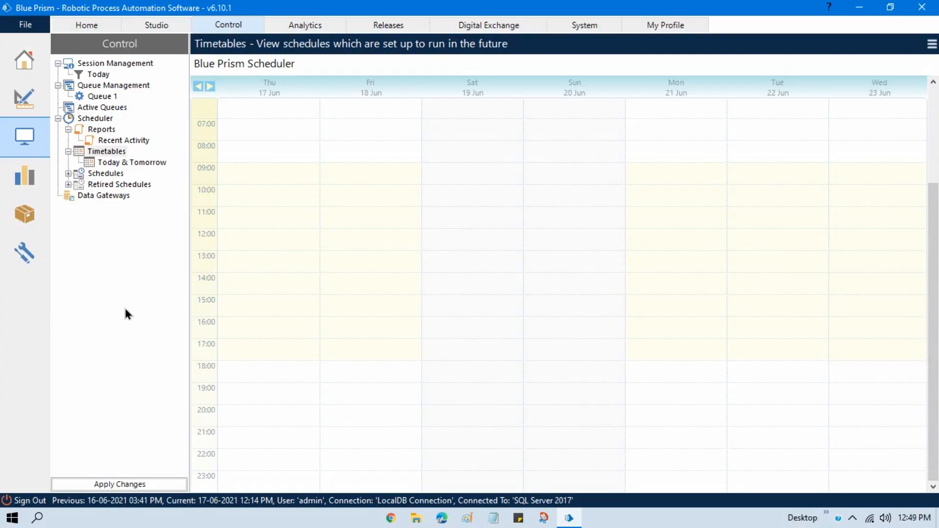
# - Create a new schedule and name it Centrix_DataSolutions_Daily 1 PM
pyautogui.click(104, 175)
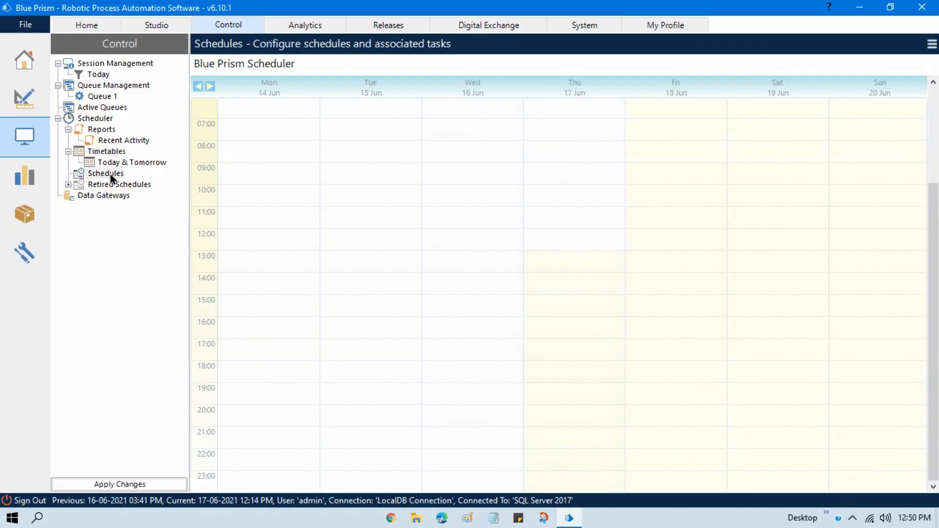
pyautogui.rightClick(96, 178)
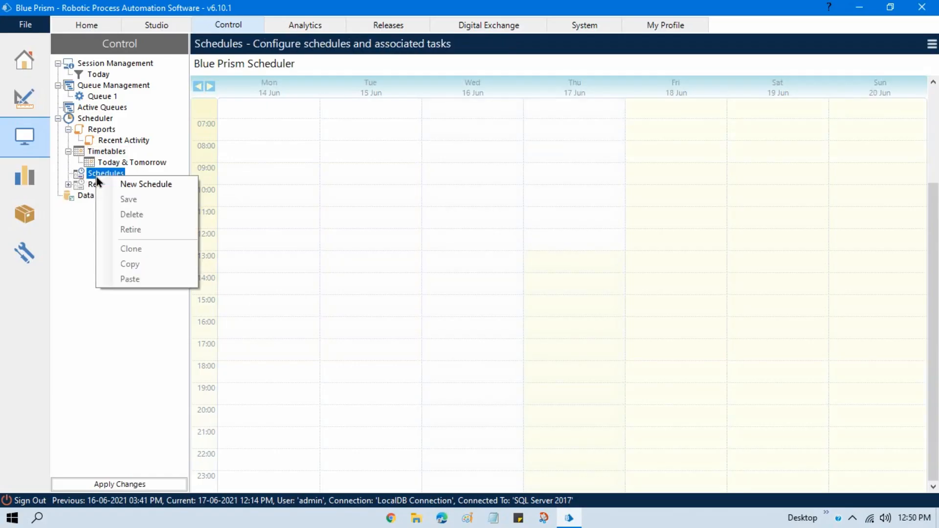
pyautogui.click(172, 188)
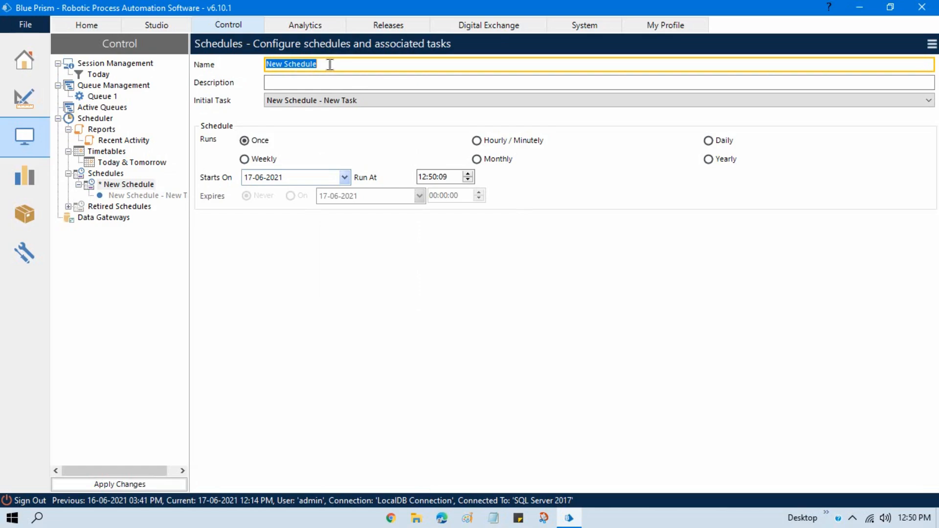
pyautogui.write('Cen')
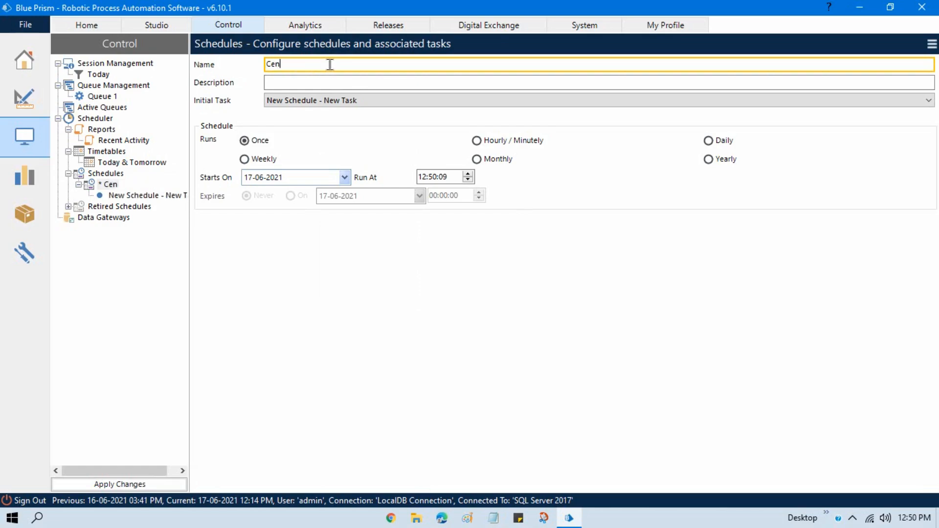
pyautogui.write('trix_Data')
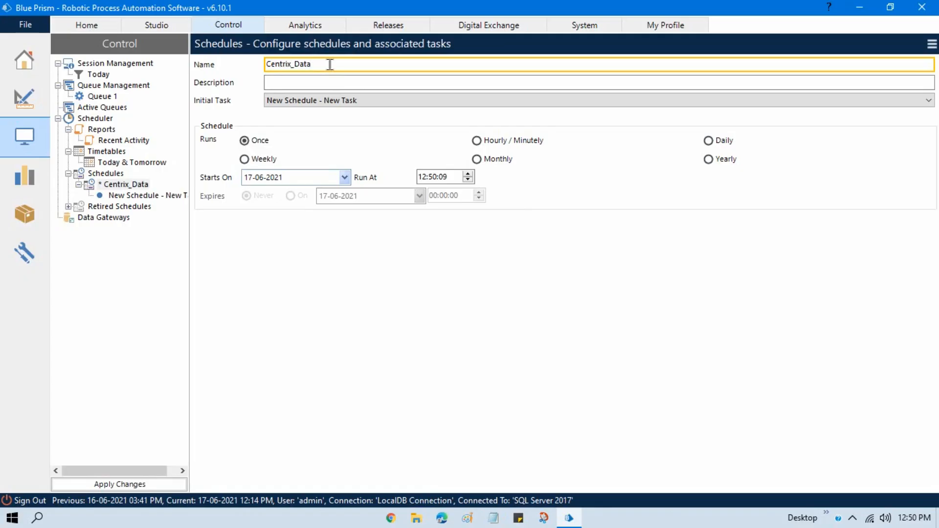
pyautogui.write('Solutions')
pyautogui.write('_Daily')
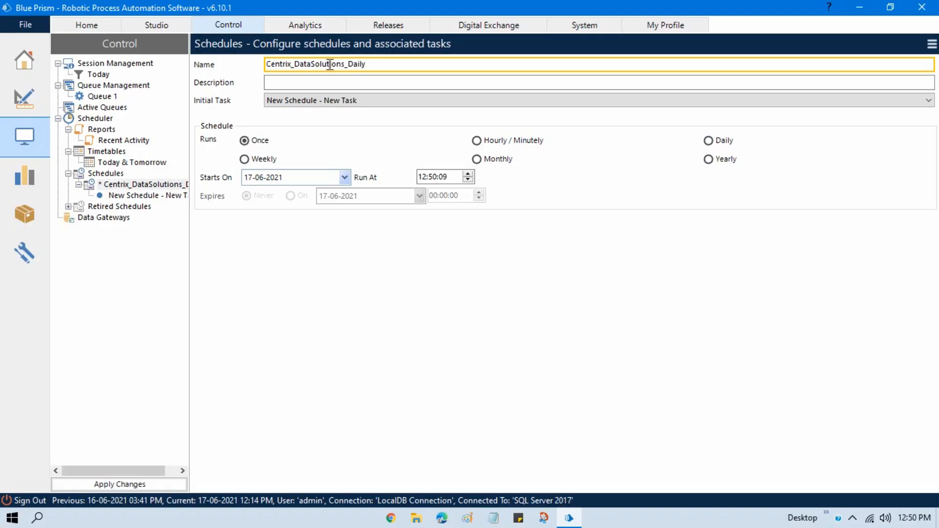
pyautogui.write('1 PM')
# - Give the schedule the description "Run Daily bases on 1 PM IST" and select New Schedule - New Task as its initial task
pyautogui.click(387, 82)
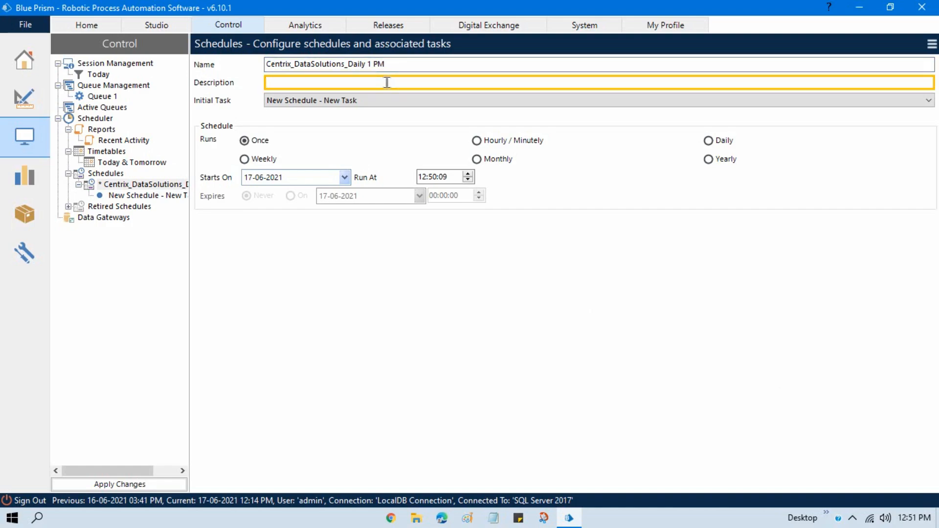
pyautogui.write('Run Daily bases on 1 PM IS')
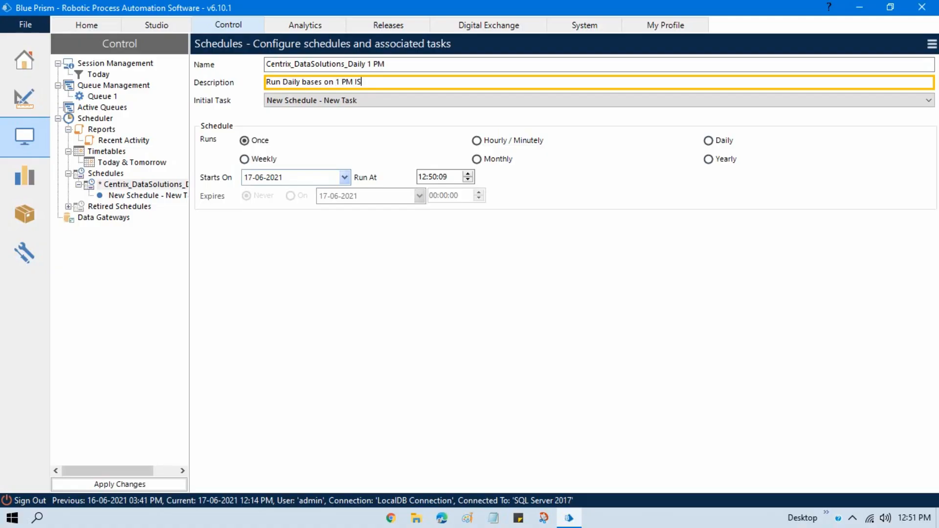
pyautogui.write('TY')
pyautogui.press('BackSpace')
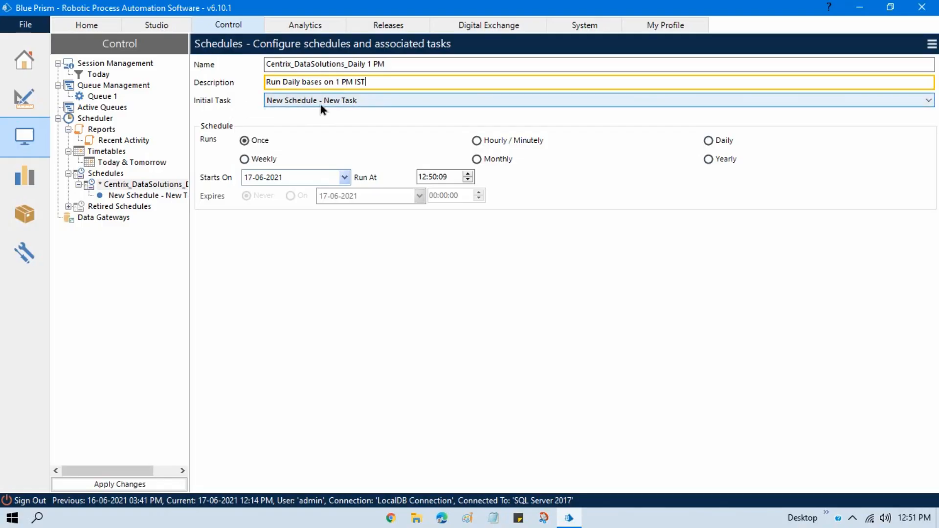
pyautogui.click(374, 100)
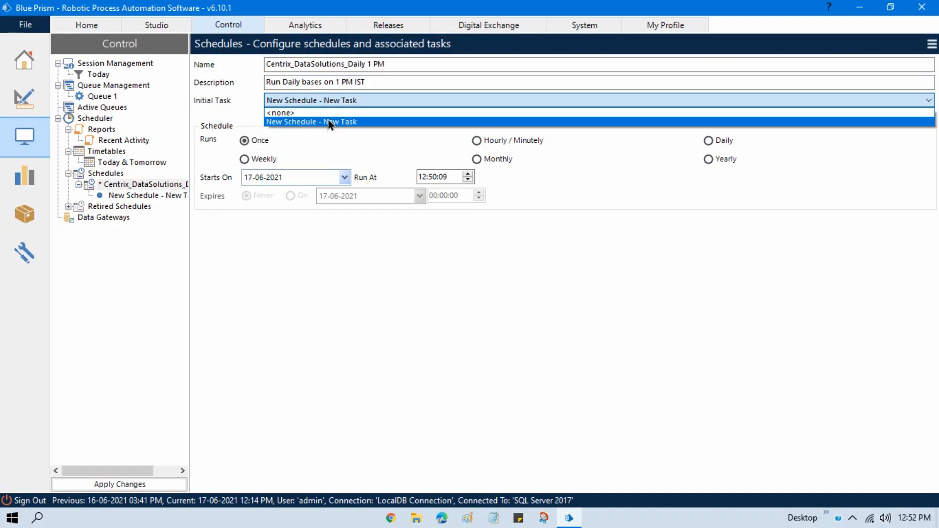
pyautogui.click(331, 122)
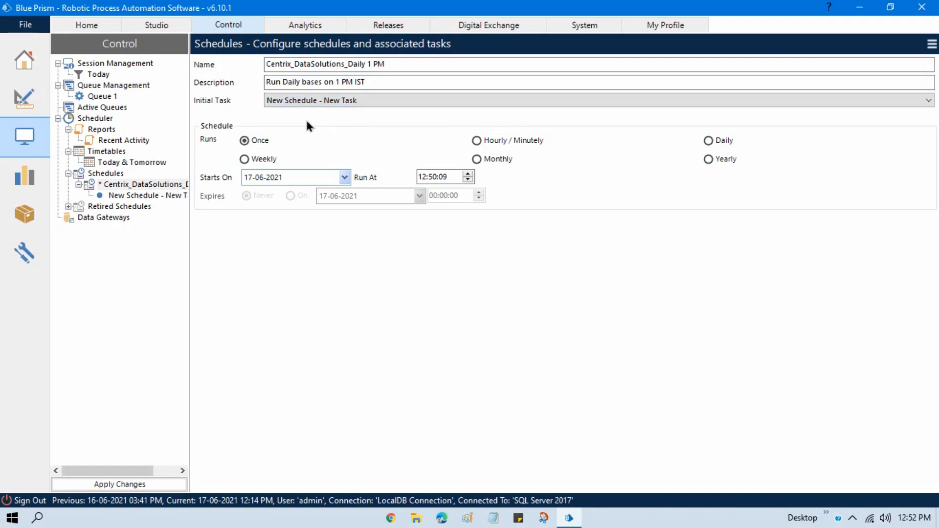
# - Look at the new task's settings, and set the schedule to run daily from 17-06-2021 at 13:00:00
pyautogui.click(131, 196)
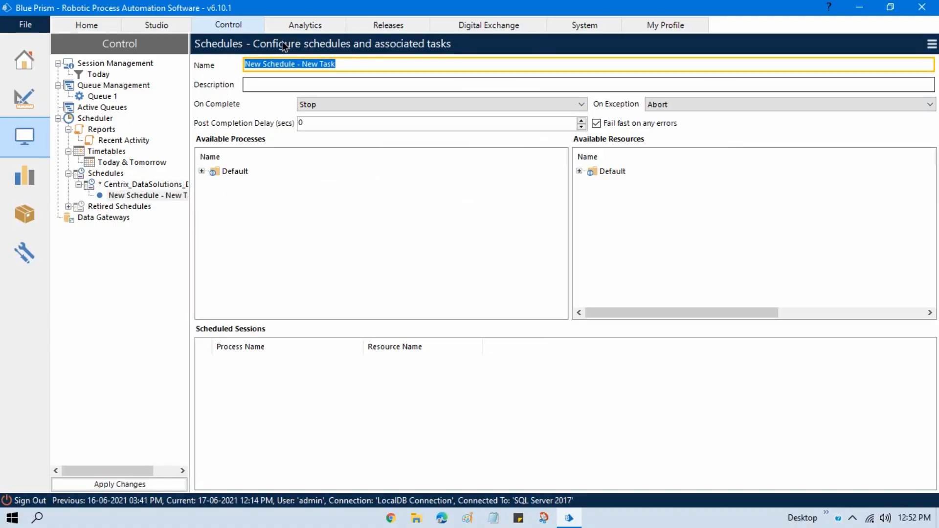
pyautogui.click(146, 185)
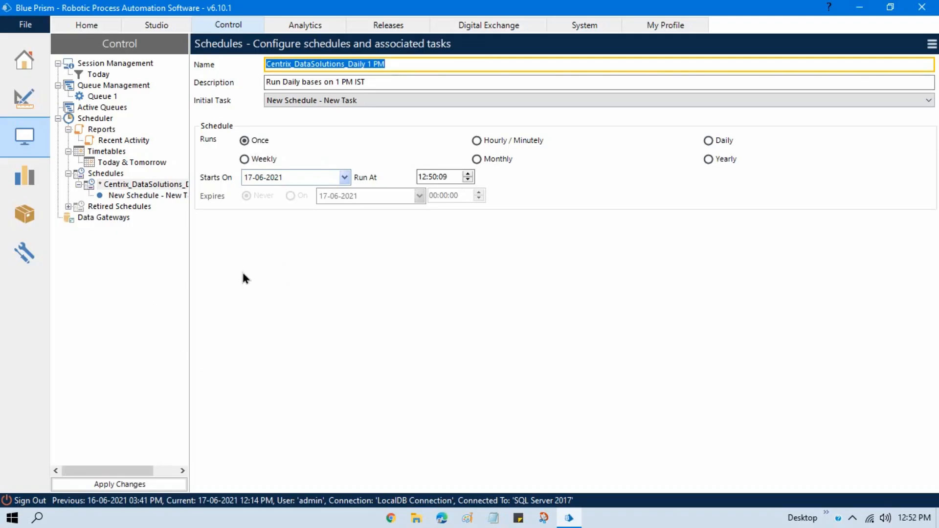
pyautogui.click(709, 141)
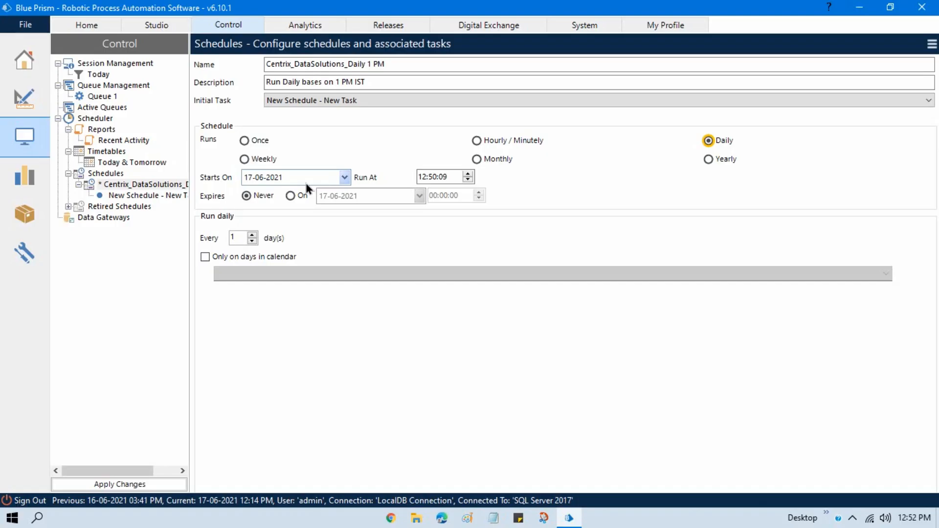
pyautogui.click(329, 180)
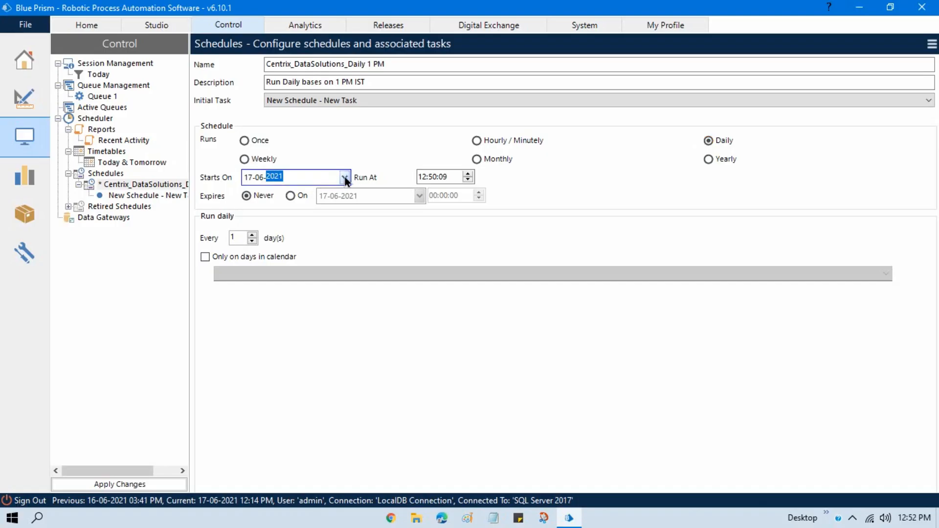
pyautogui.click(345, 178)
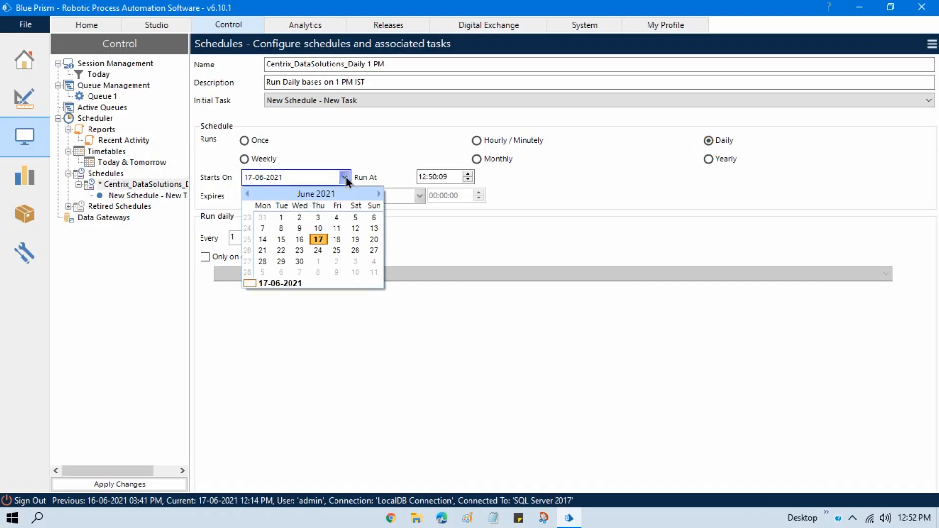
pyautogui.click(317, 241)
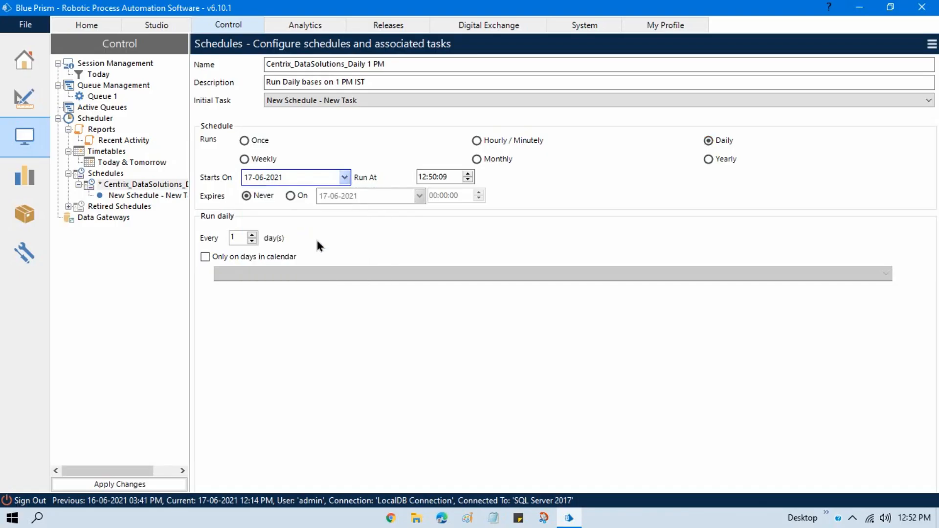
pyautogui.click(429, 178)
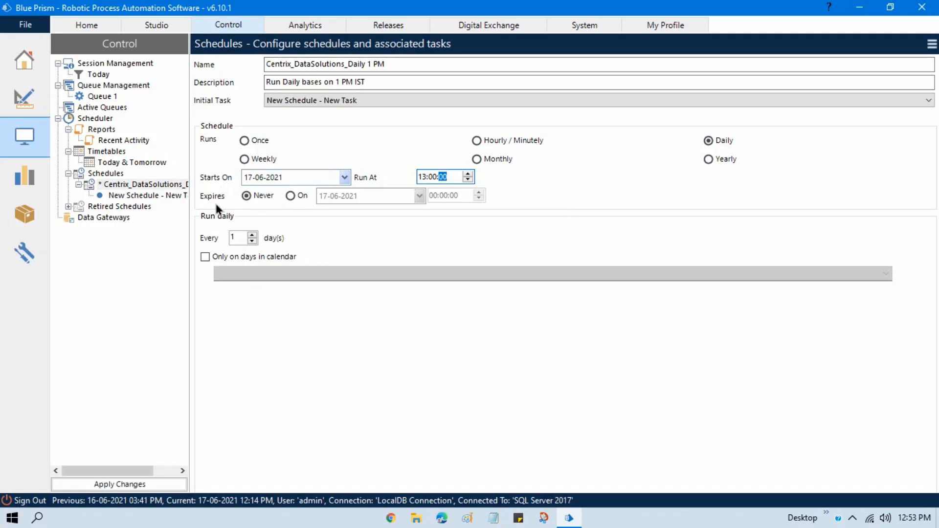
# - Try a dated expiry for the schedule and return it to never expiring
pyautogui.click(246, 196)
pyautogui.click(291, 196)
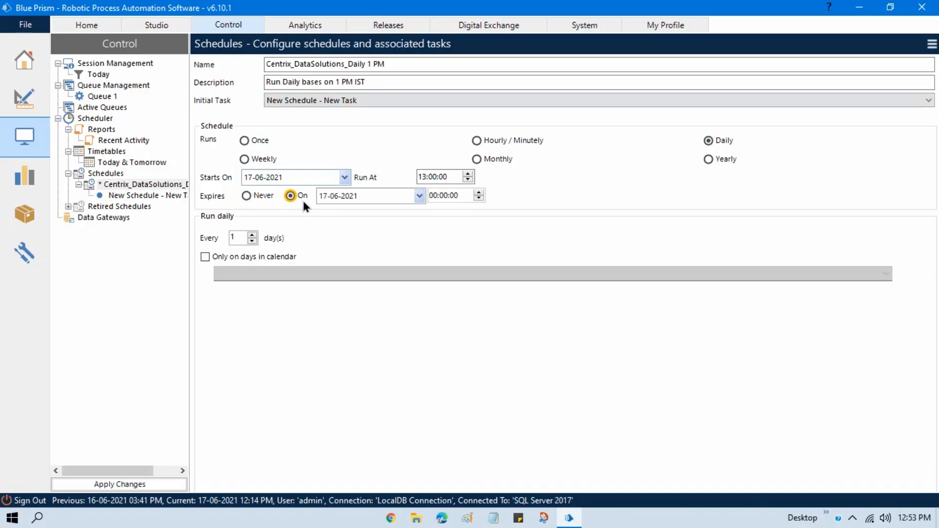
pyautogui.click(398, 198)
pyautogui.click(419, 196)
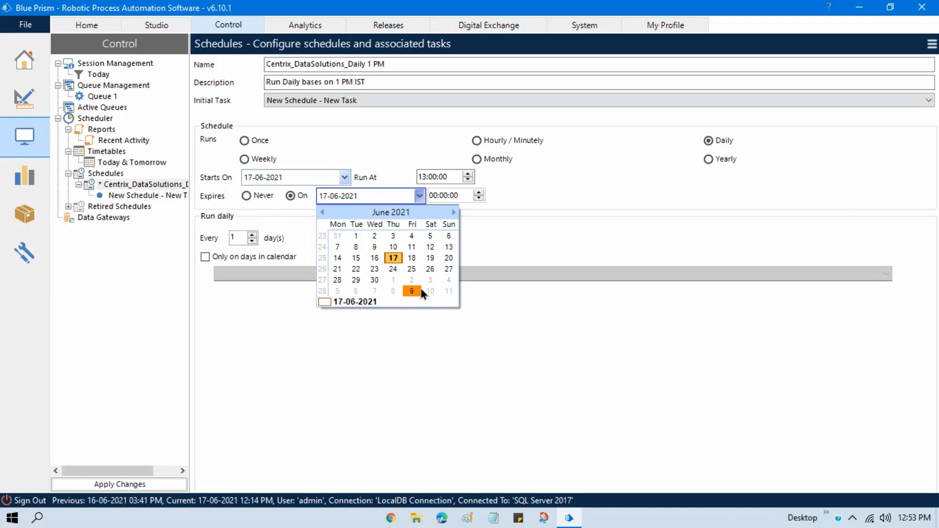
pyautogui.click(454, 212)
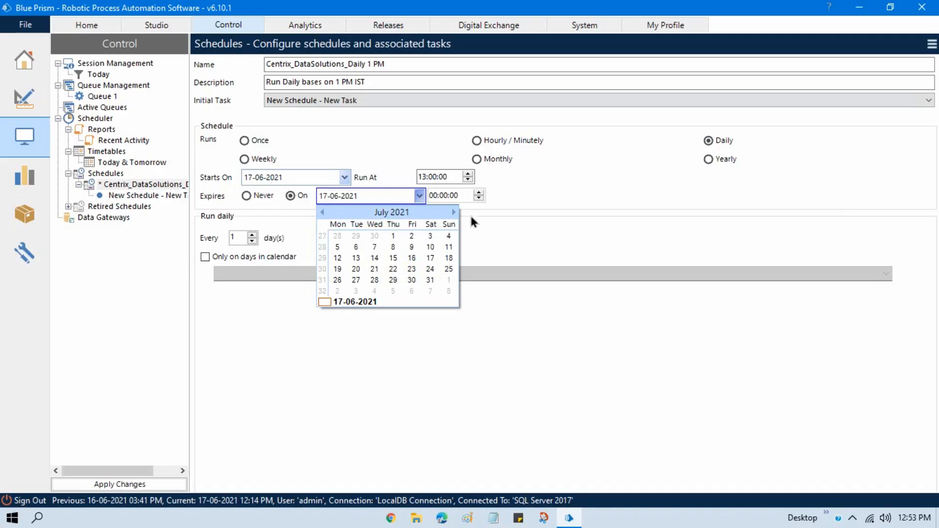
pyautogui.click(513, 221)
pyautogui.click(246, 196)
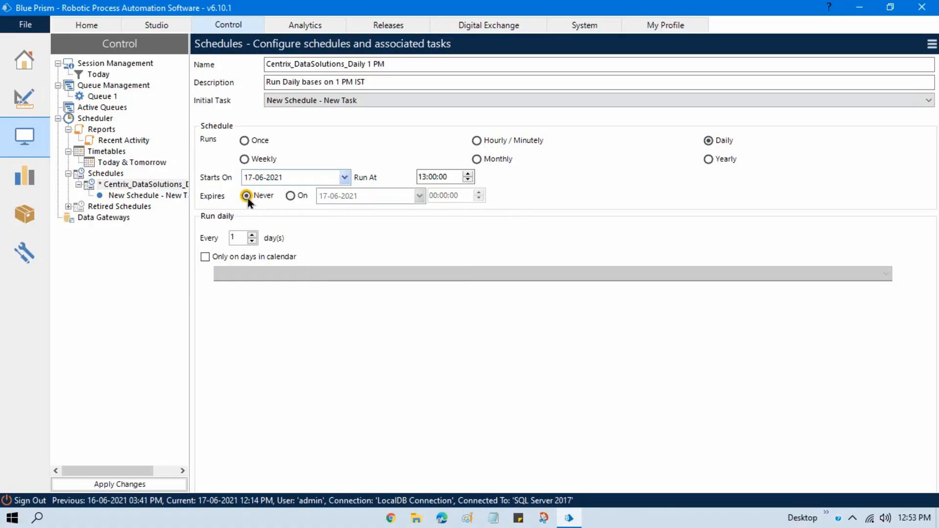
# - Set the daily run interval to every 1 day
pyautogui.doubleClick(239, 238)
pyautogui.doubleClick(235, 238)
pyautogui.click(250, 235)
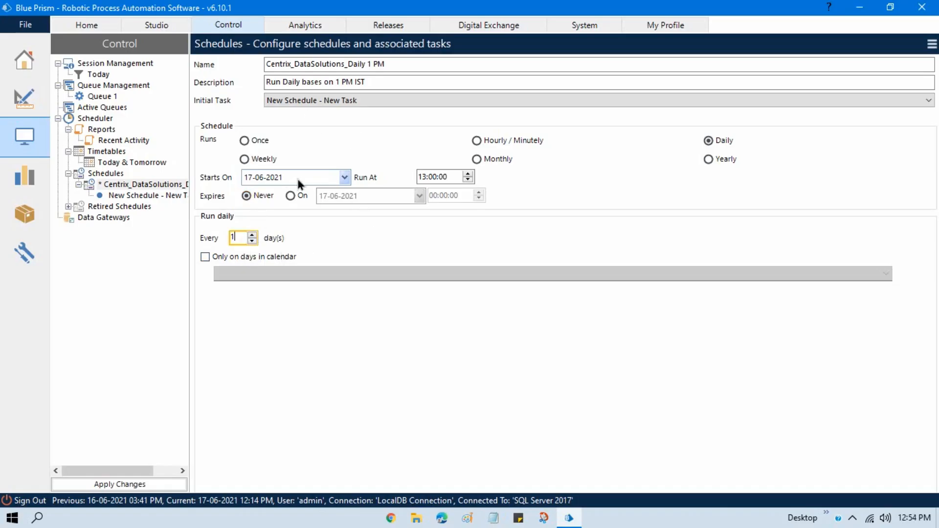
# - Examine the weekly, yearly and monthly run options, including the weekly first or last working day choice and the monthly interval
pyautogui.click(269, 159)
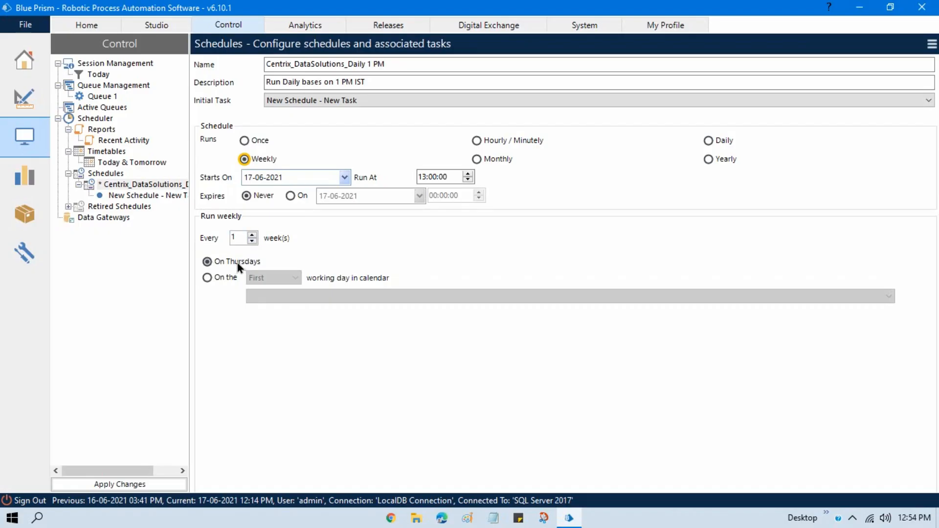
pyautogui.click(218, 283)
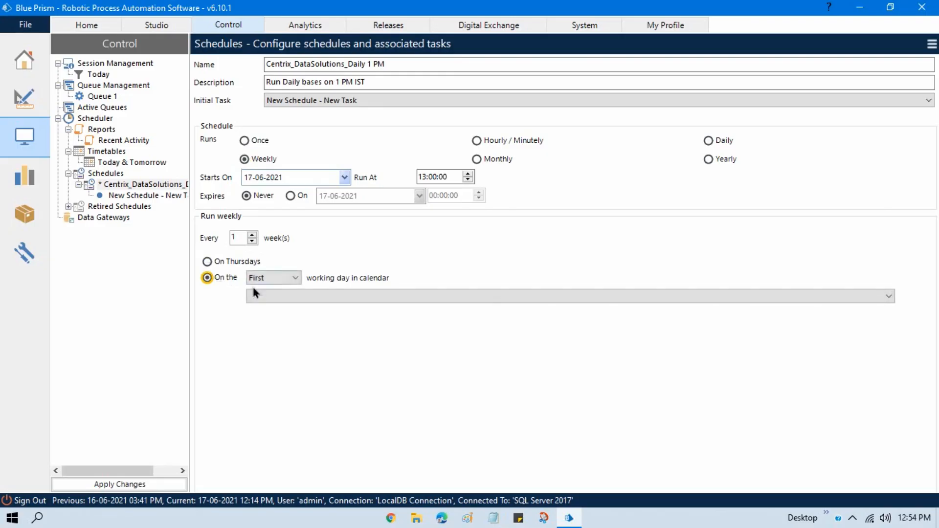
pyautogui.click(295, 278)
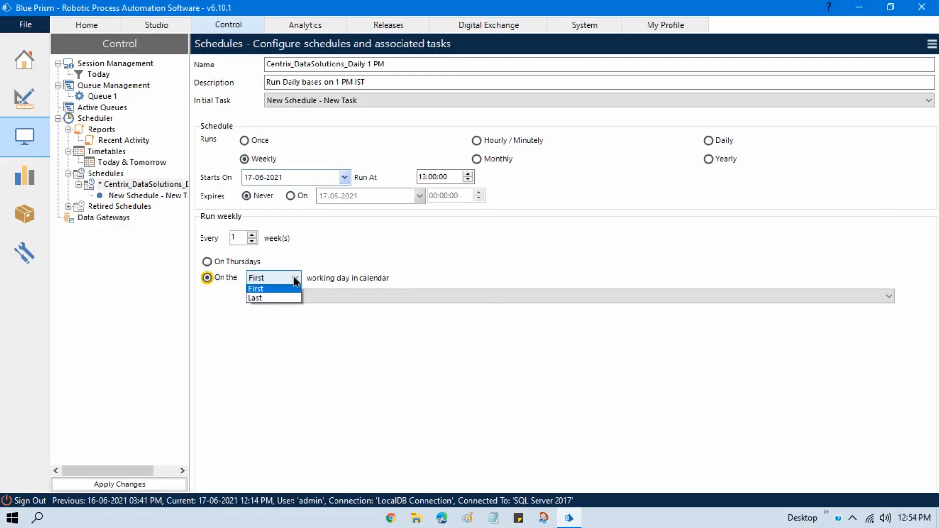
pyautogui.click(378, 283)
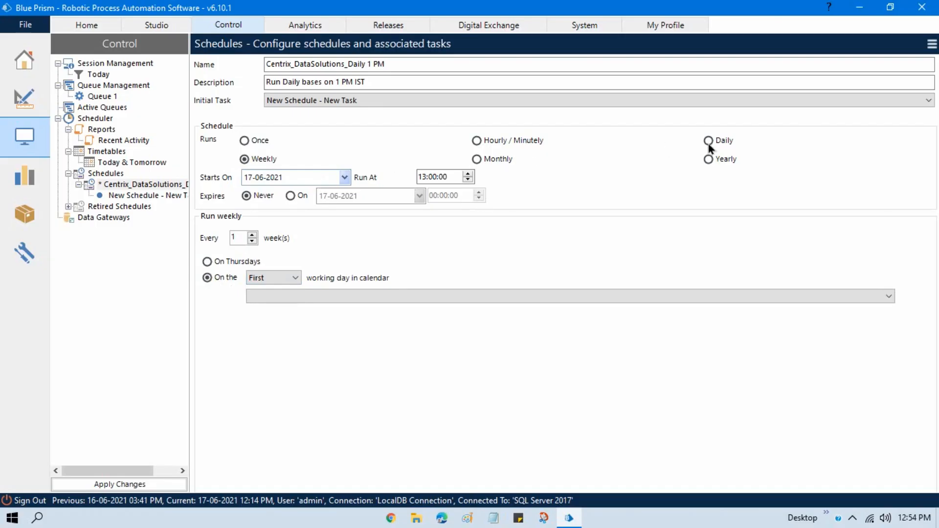
pyautogui.click(721, 162)
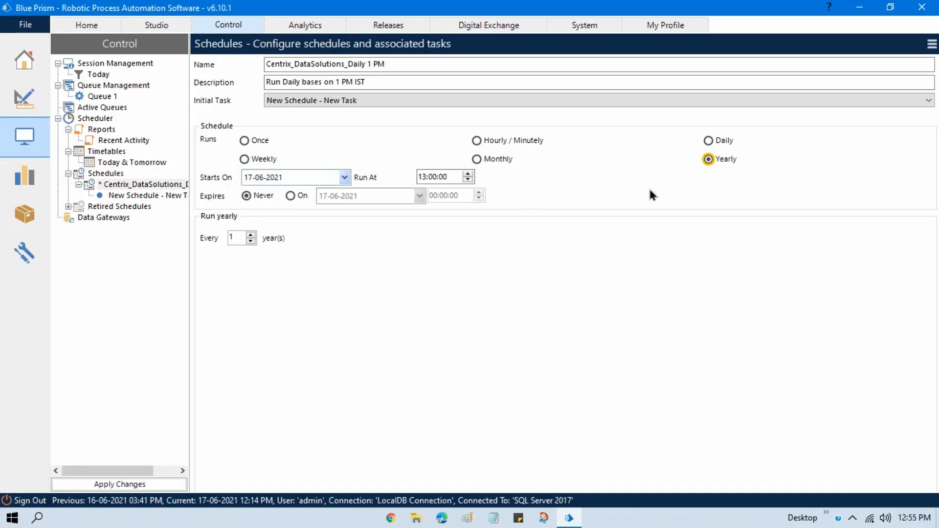
pyautogui.click(497, 162)
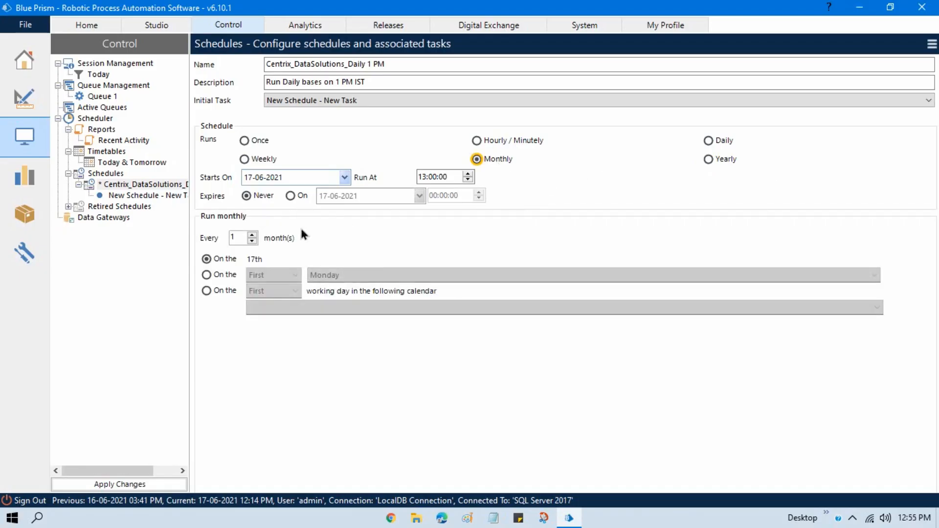
pyautogui.doubleClick(245, 241)
pyautogui.moveTo(244, 236); pyautogui.dragTo(224, 235)
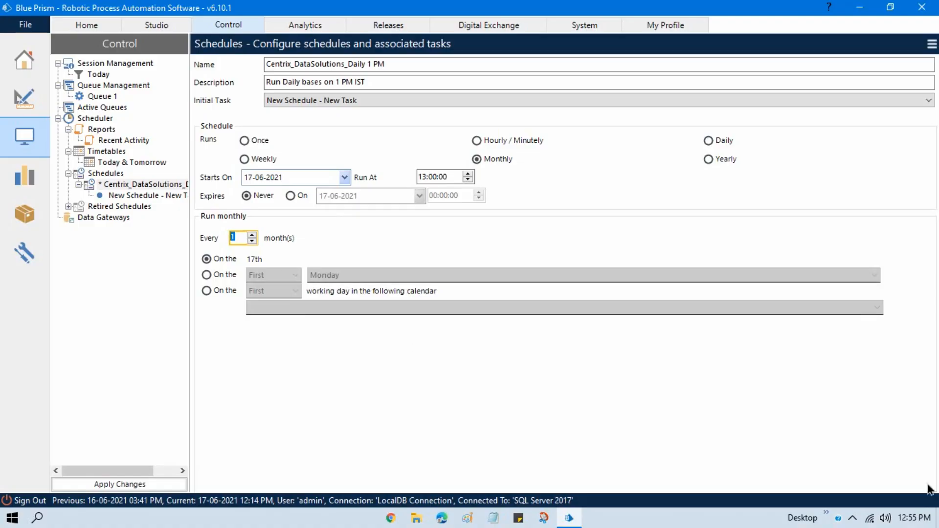
pyautogui.moveTo(912, 518)
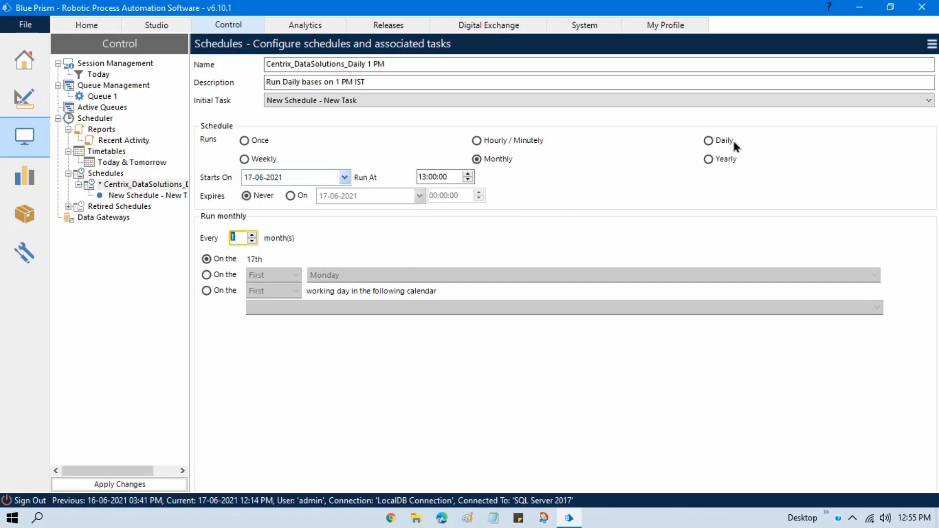
# - Set the schedule to run once on 17-06-2021 at 13:00:00 and apply the changes
pyautogui.click(259, 140)
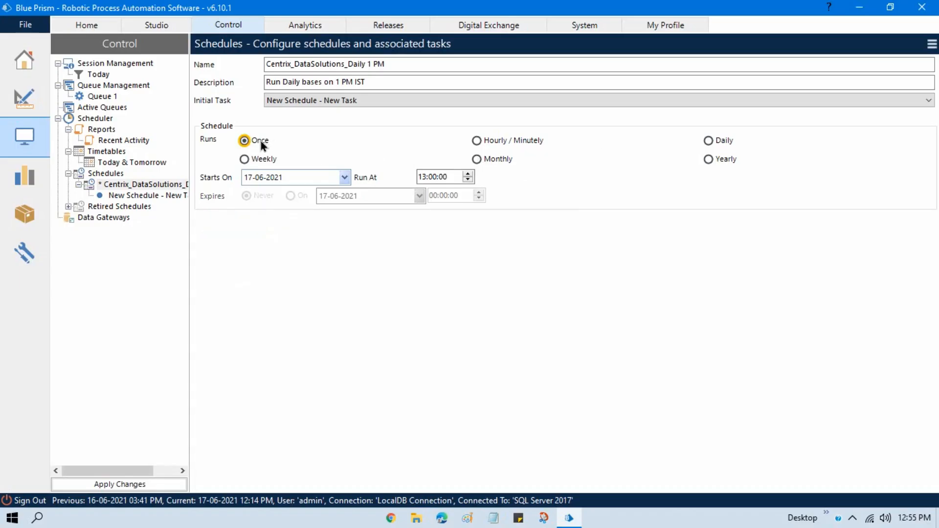
pyautogui.click(433, 176)
pyautogui.click(148, 487)
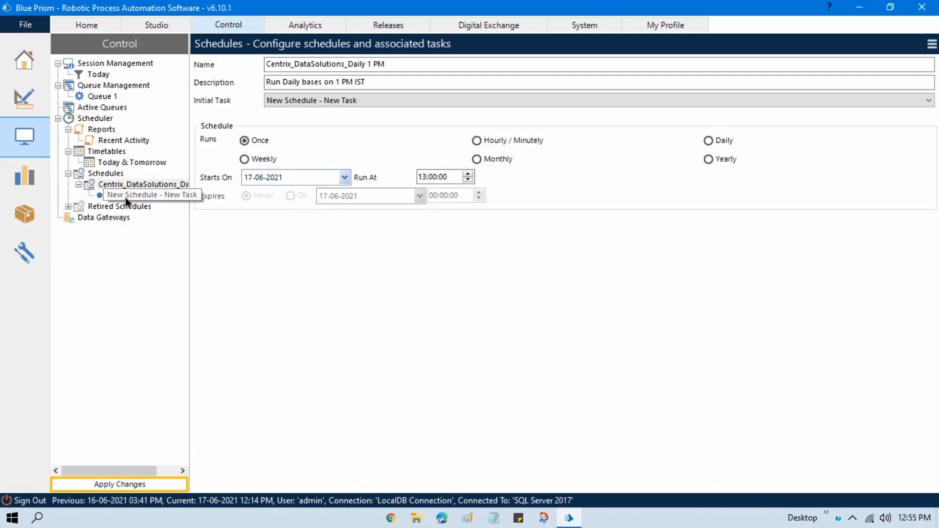
# - Review the schedule and its new task, and rename the task as Centrix_Main Process
pyautogui.click(139, 195)
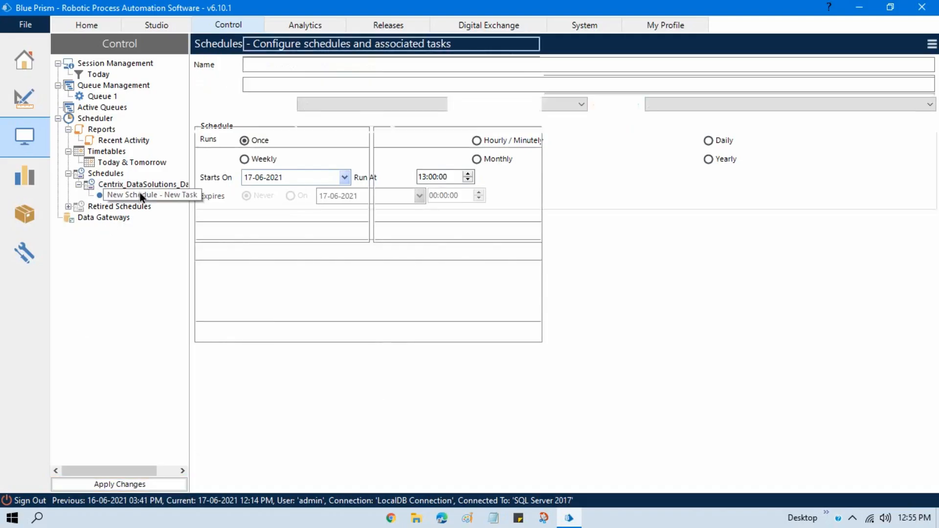
pyautogui.click(167, 185)
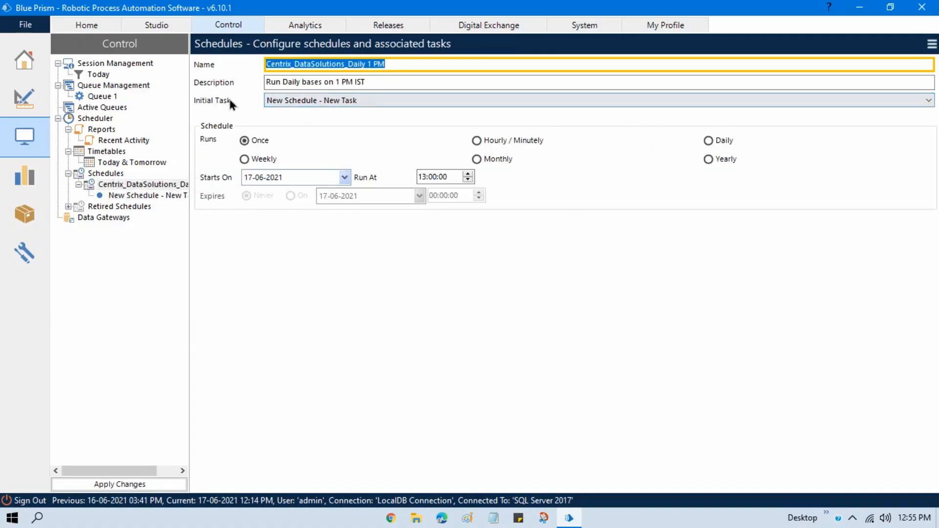
pyautogui.click(166, 196)
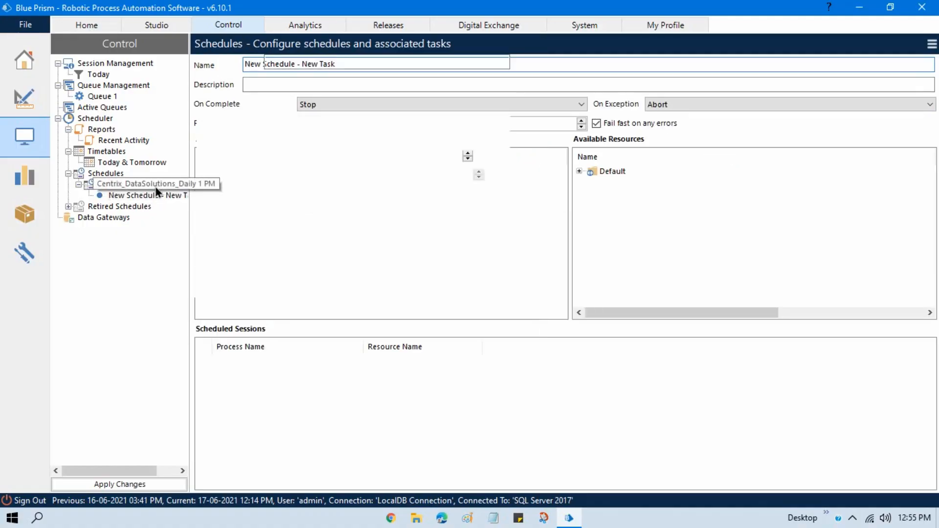
pyautogui.click(156, 186)
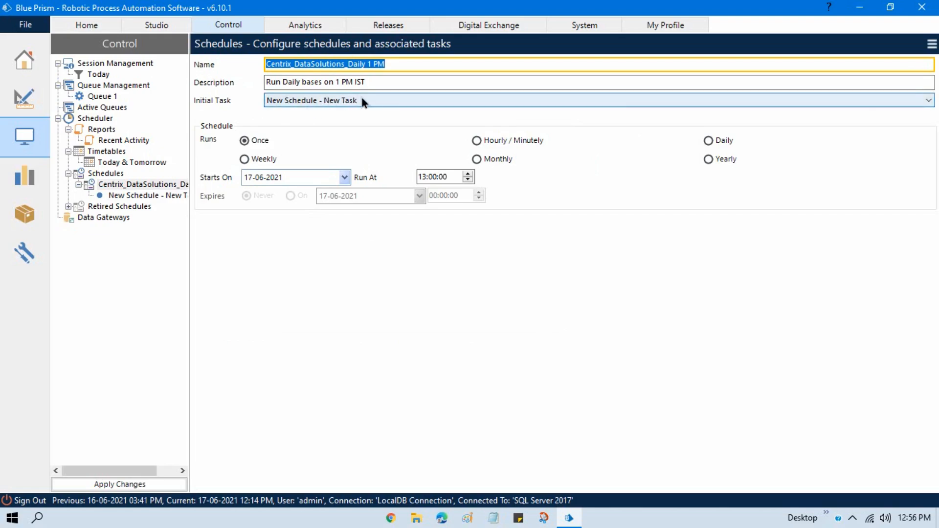
pyautogui.click(142, 194)
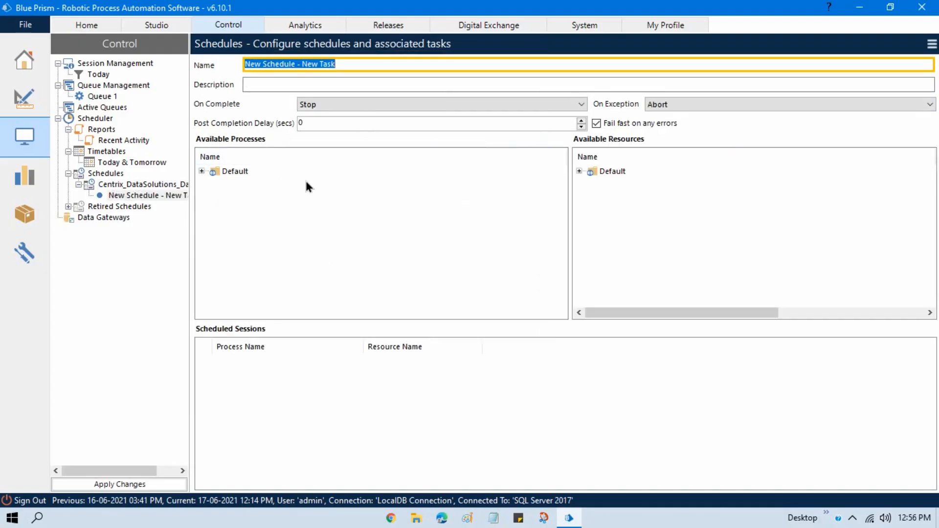
pyautogui.click(301, 64)
pyautogui.hotkey('ctrl', 'a')
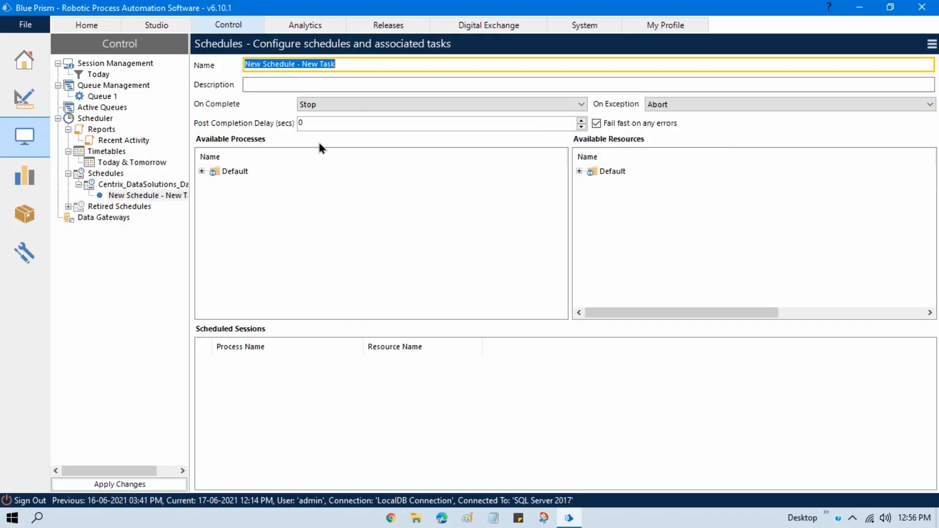
pyautogui.write('Centrix')
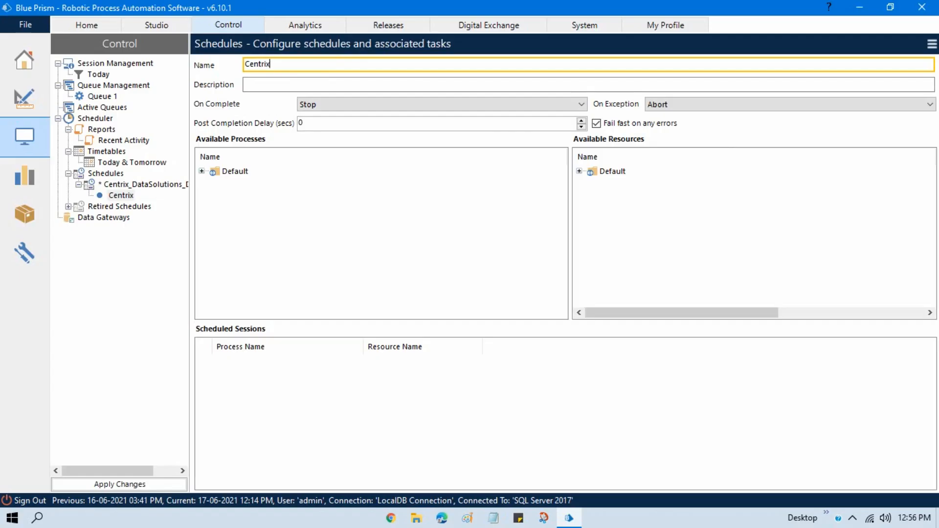
pyautogui.write('_Main Process')
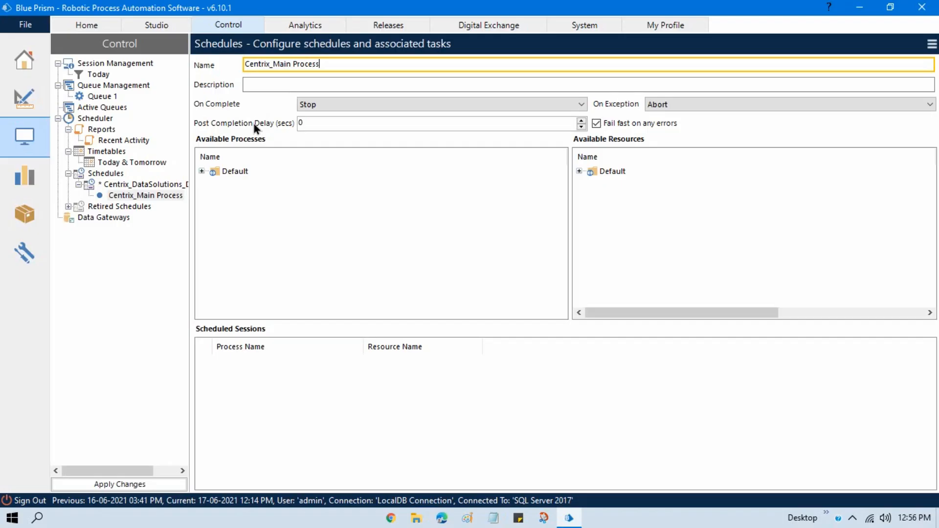
# - Examine the actions available for the schedule, and the Centrix_Main Process task's name, description and On Complete options
pyautogui.rightClick(135, 184)
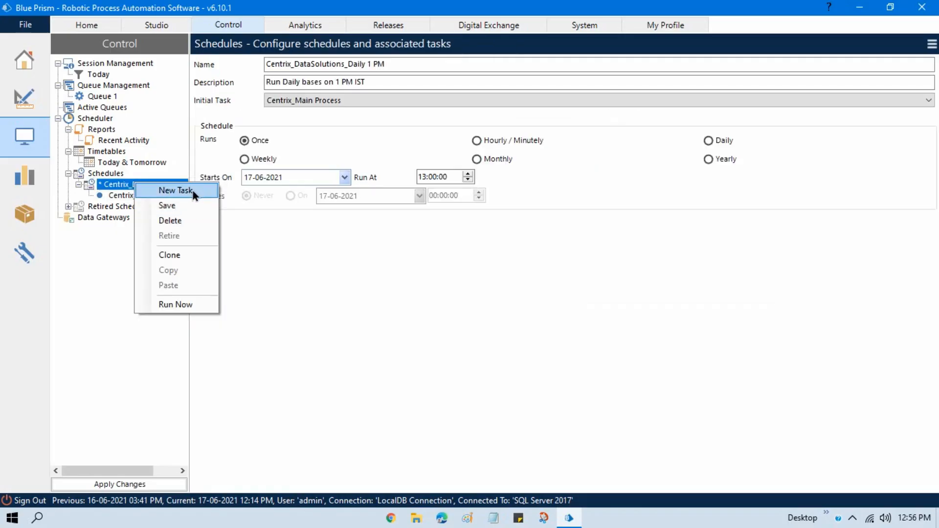
pyautogui.click(107, 308)
pyautogui.click(143, 194)
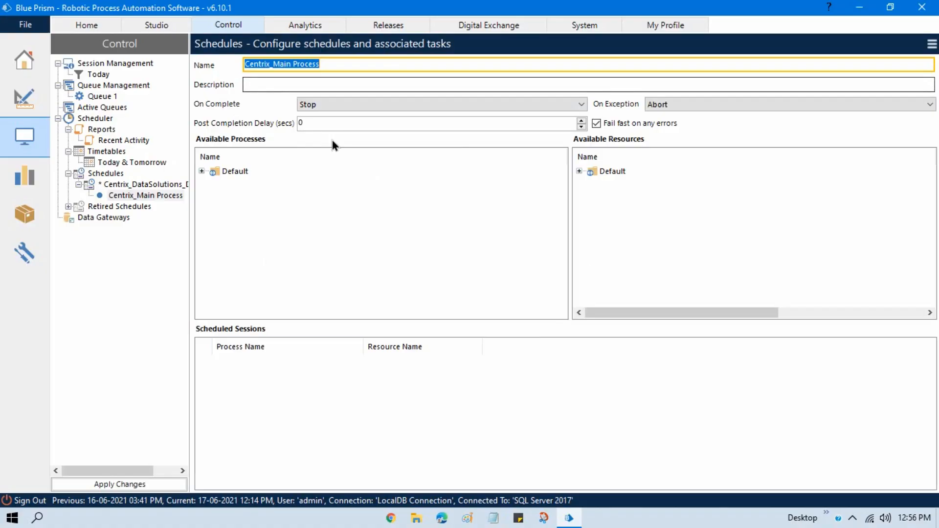
pyautogui.click(267, 69)
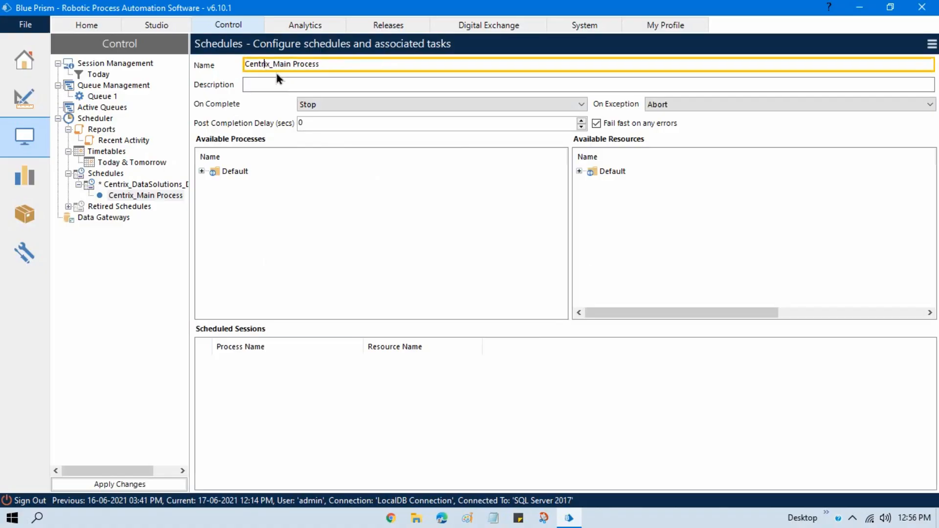
pyautogui.moveTo(335, 65); pyautogui.dragTo(236, 74)
pyautogui.click(262, 84)
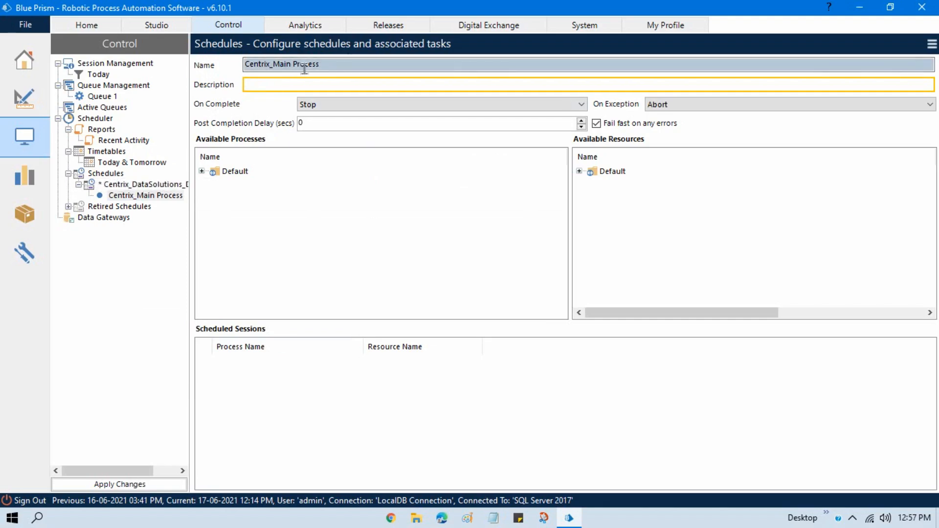
pyautogui.click(379, 105)
pyautogui.click(379, 105)
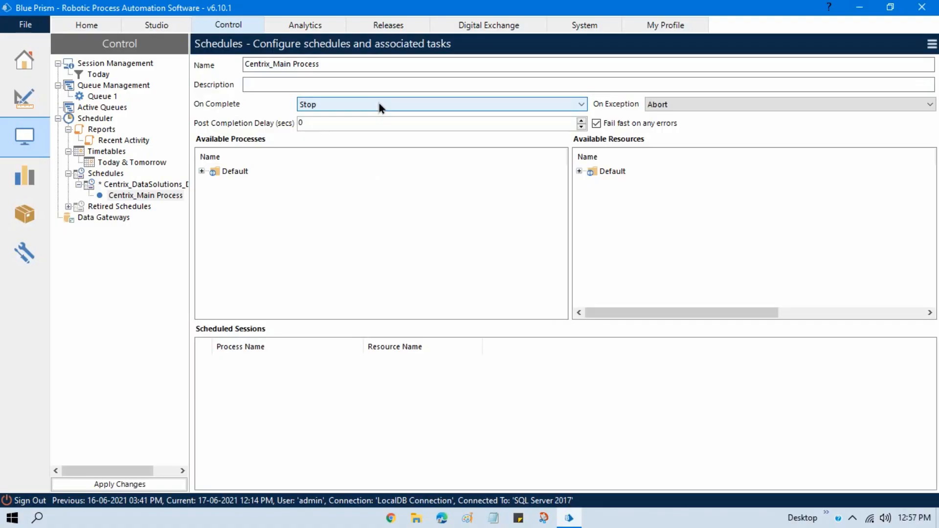
pyautogui.click(379, 105)
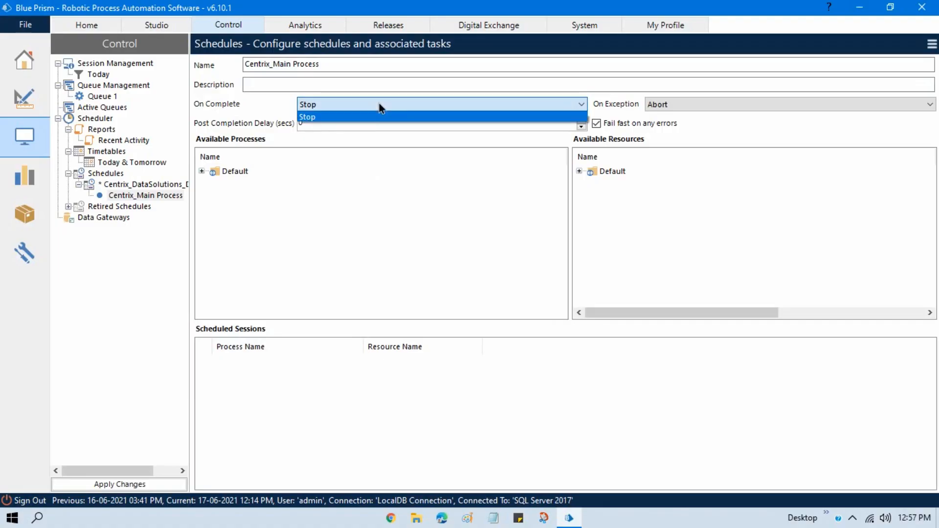
pyautogui.click(411, 107)
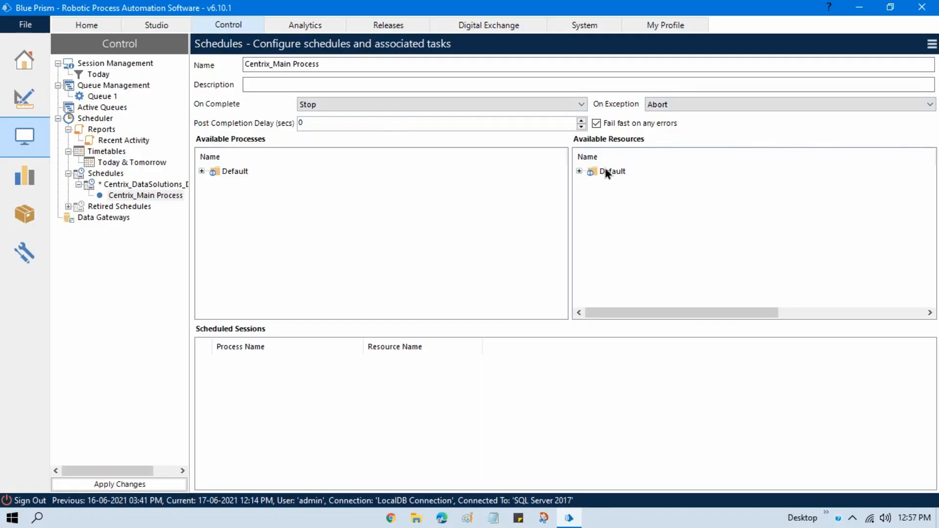
# - Schedule a session of the Centrix Data Solution process on the resource in the Default group, and apply the changes
pyautogui.click(579, 171)
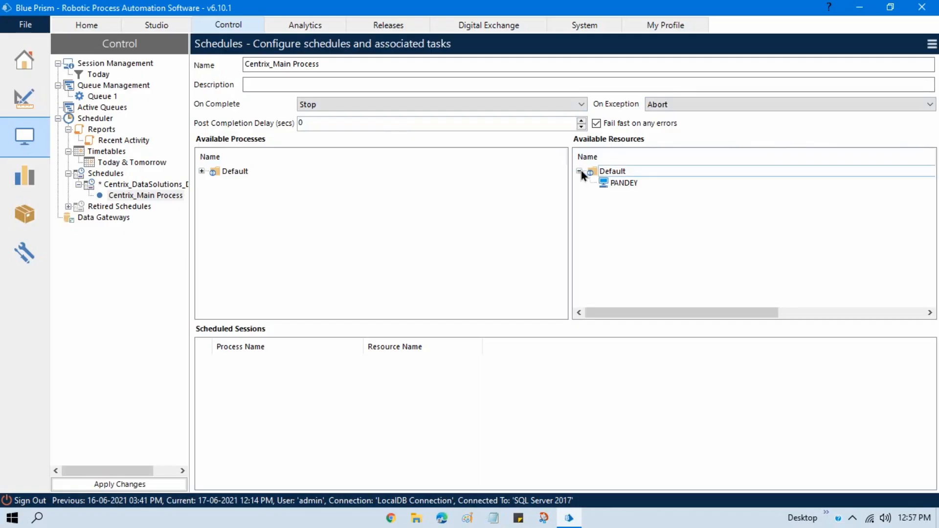
pyautogui.click(202, 171)
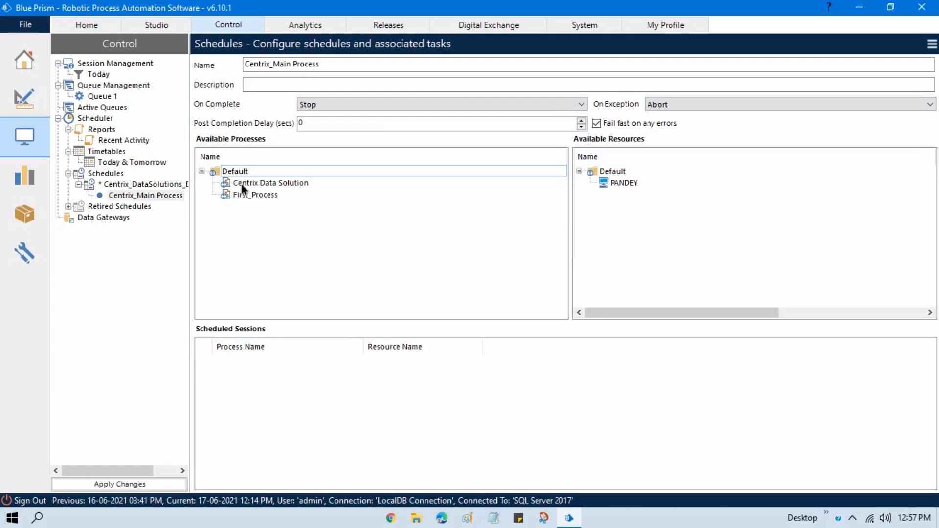
pyautogui.click(271, 183)
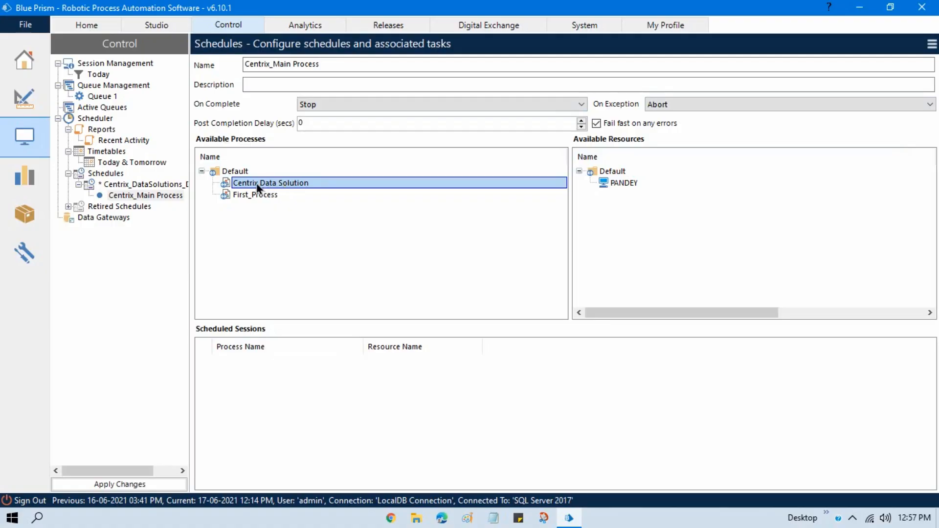
pyautogui.moveTo(258, 188); pyautogui.dragTo(636, 188)
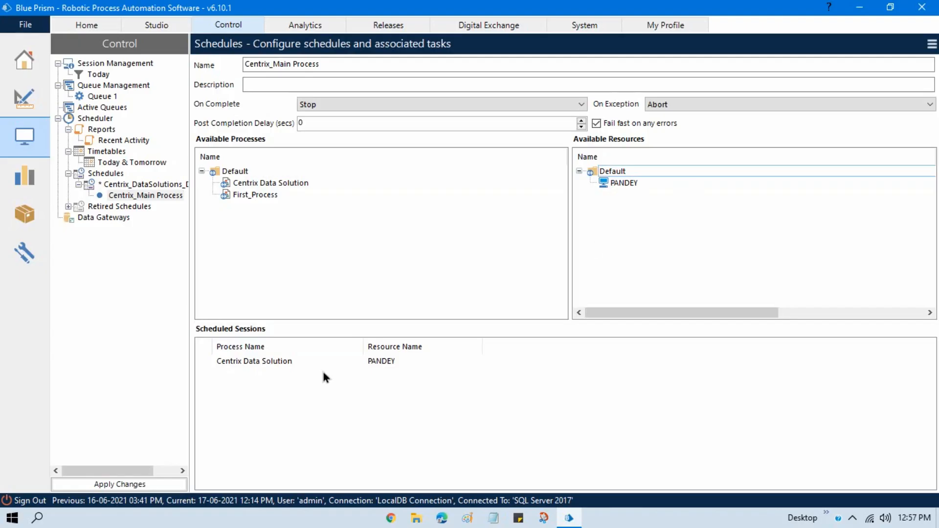
pyautogui.click(257, 363)
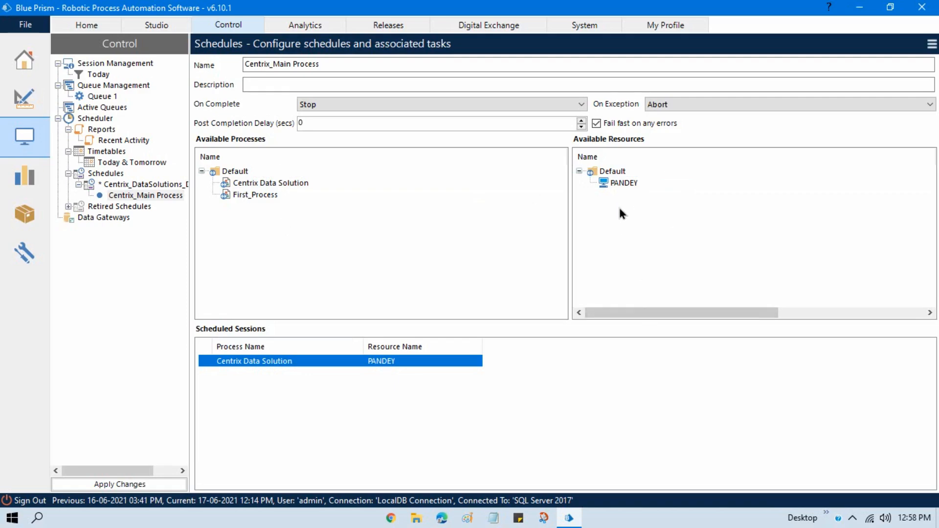
pyautogui.click(265, 445)
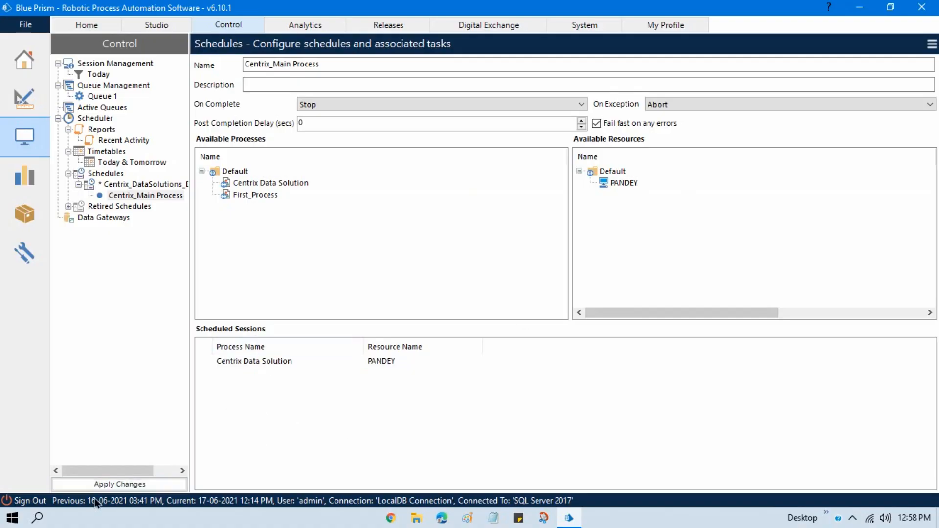
pyautogui.click(128, 484)
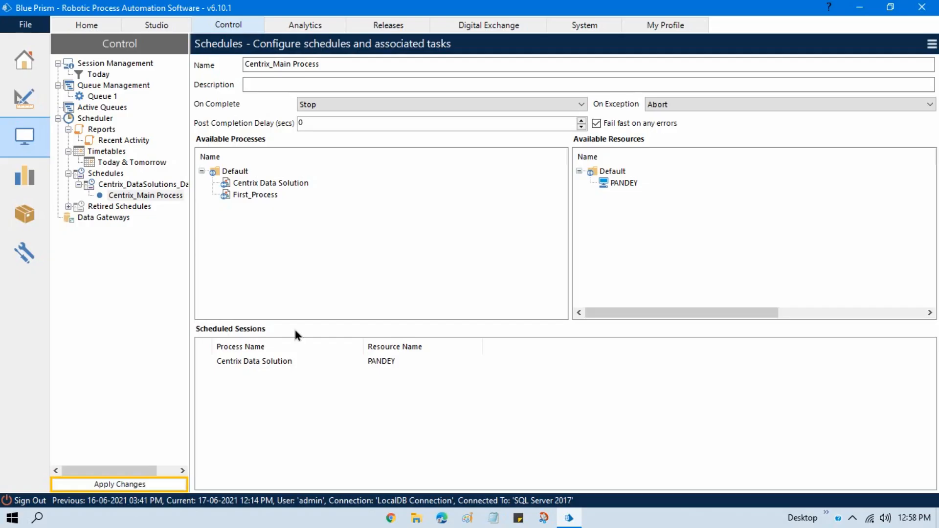
# - Examine the Centrix_DataSolutions_Daily 1 PM schedule's saved settings, its task and its available actions
pyautogui.click(125, 185)
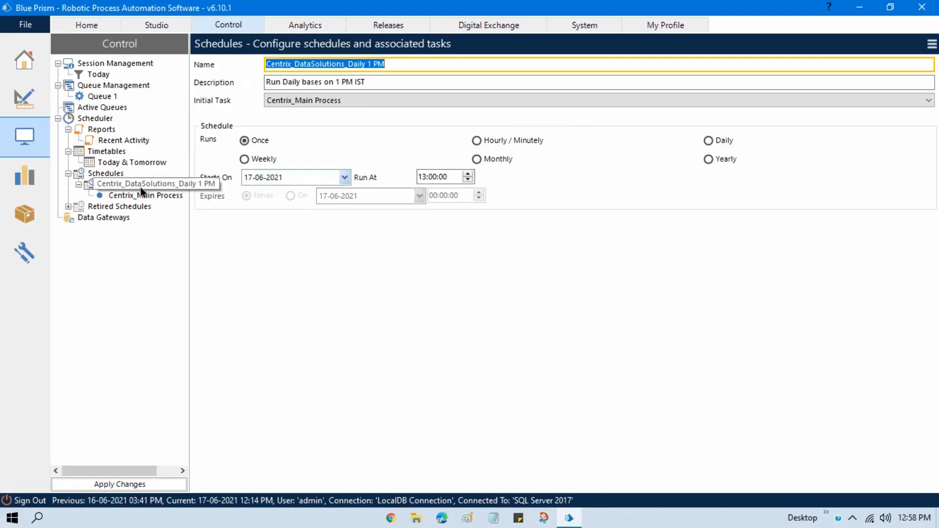
pyautogui.rightClick(166, 191)
pyautogui.click(78, 185)
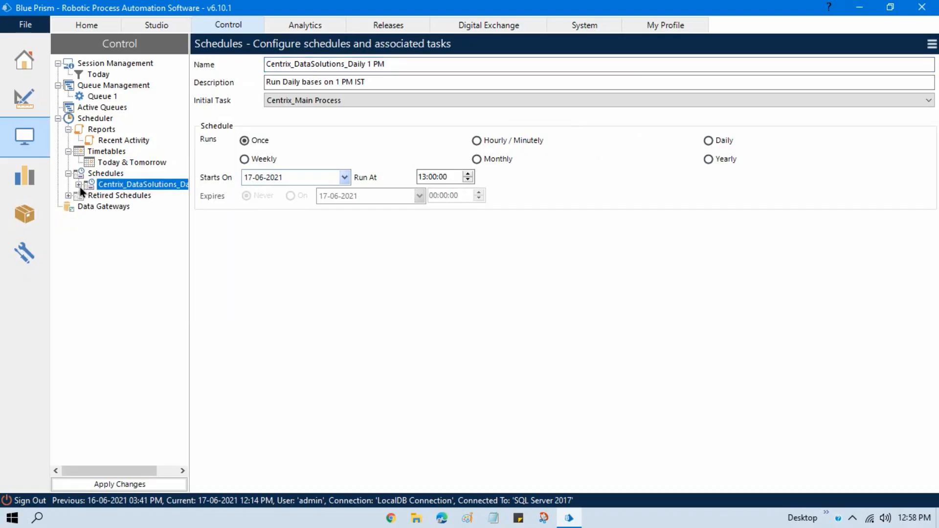
pyautogui.rightClick(175, 187)
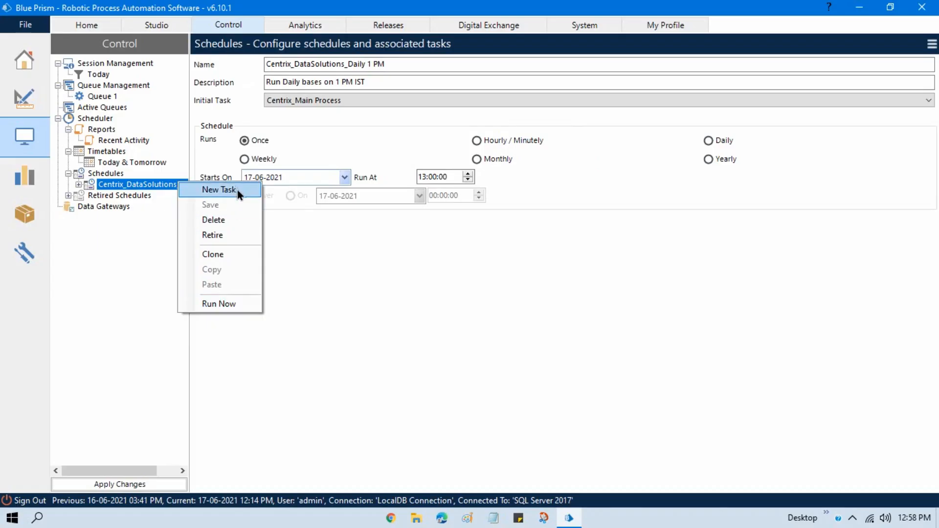
pyautogui.click(79, 185)
pyautogui.click(142, 195)
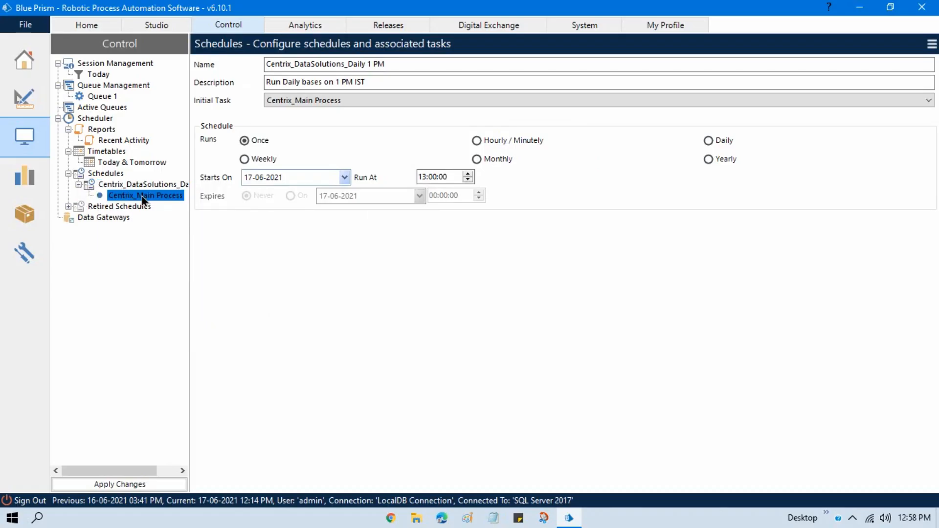
pyautogui.click(146, 184)
pyautogui.rightClick(145, 183)
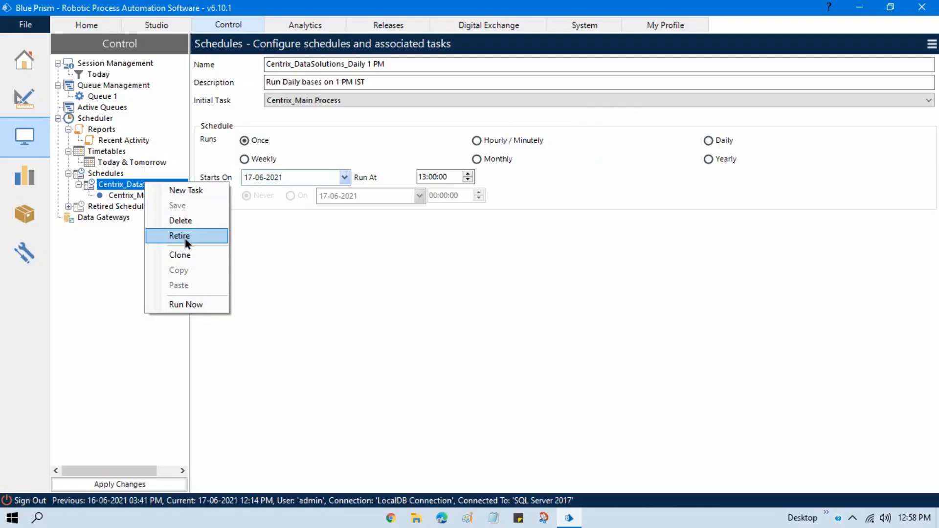
pyautogui.click(91, 265)
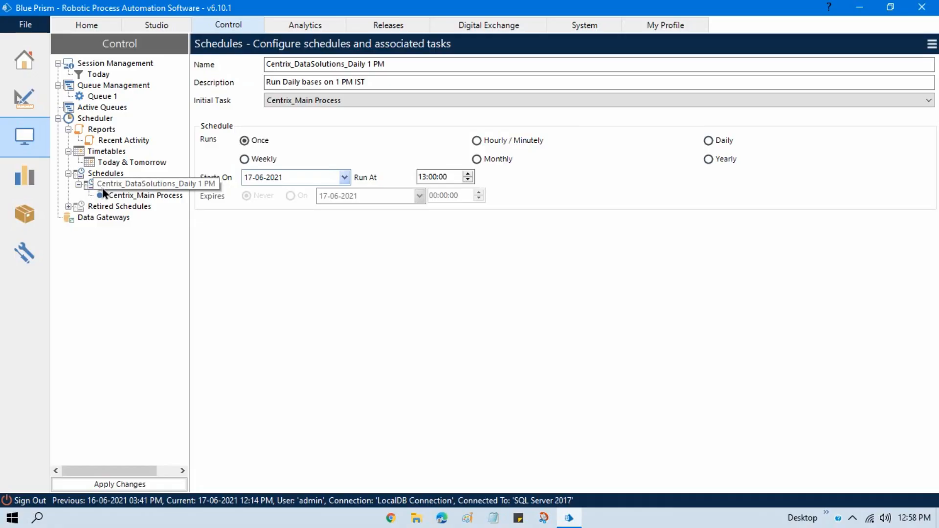
# - Retire the Centrix_DataSolutions_Daily 1 PM schedule, and examine its settings and available actions among the retired schedules
pyautogui.rightClick(145, 186)
pyautogui.click(185, 238)
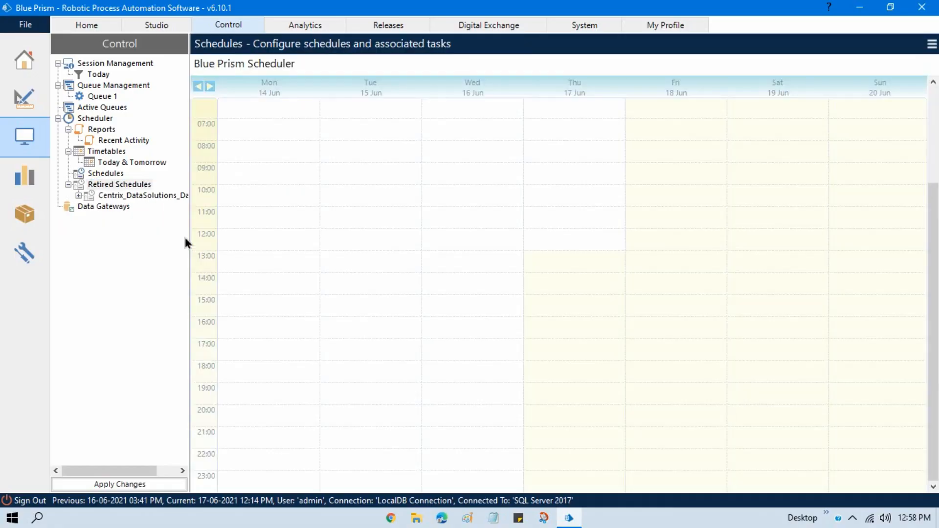
pyautogui.click(68, 184)
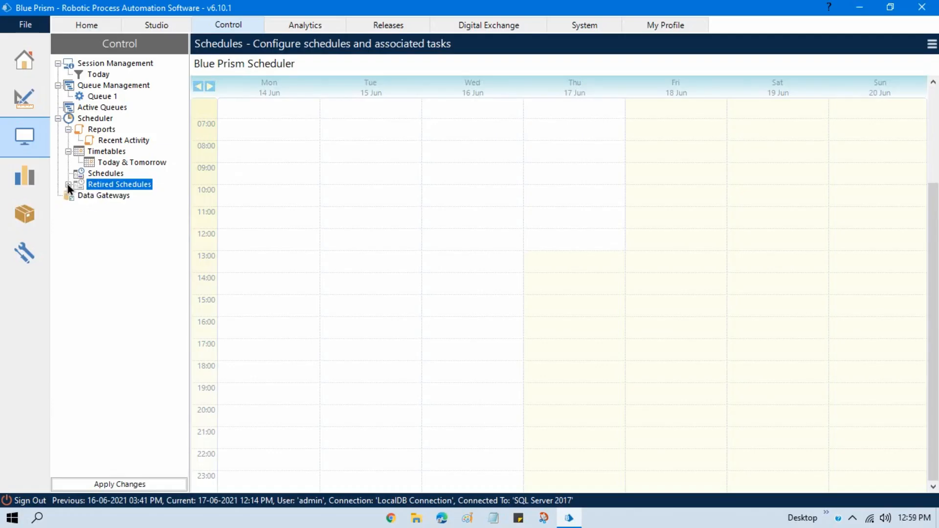
pyautogui.click(111, 174)
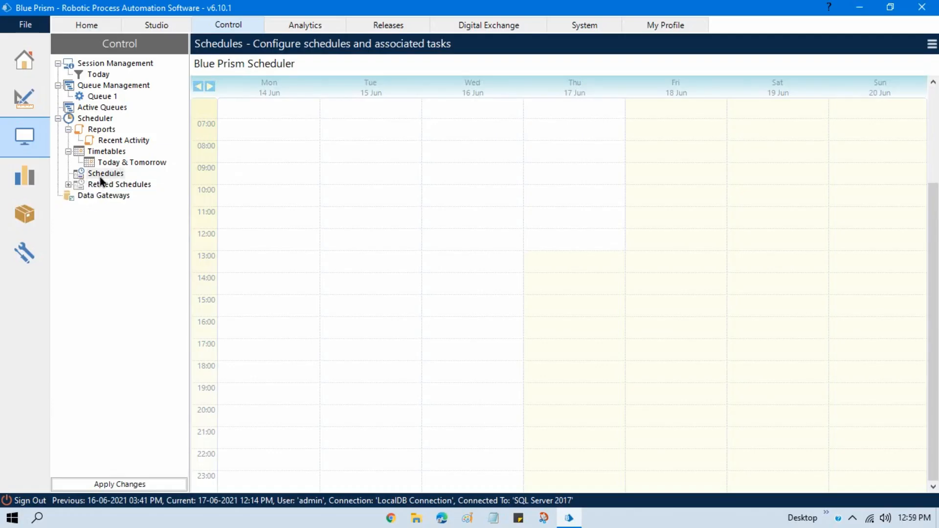
pyautogui.click(68, 184)
pyautogui.click(111, 185)
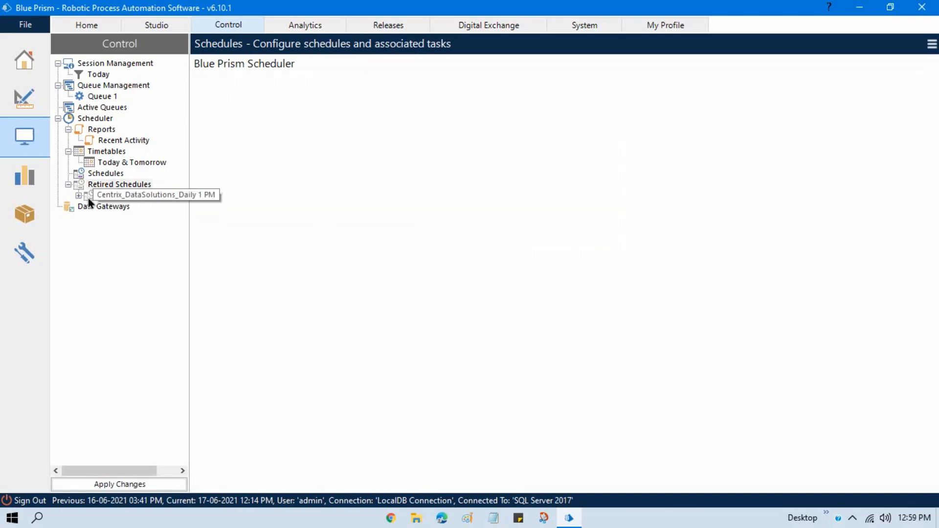
pyautogui.rightClick(136, 195)
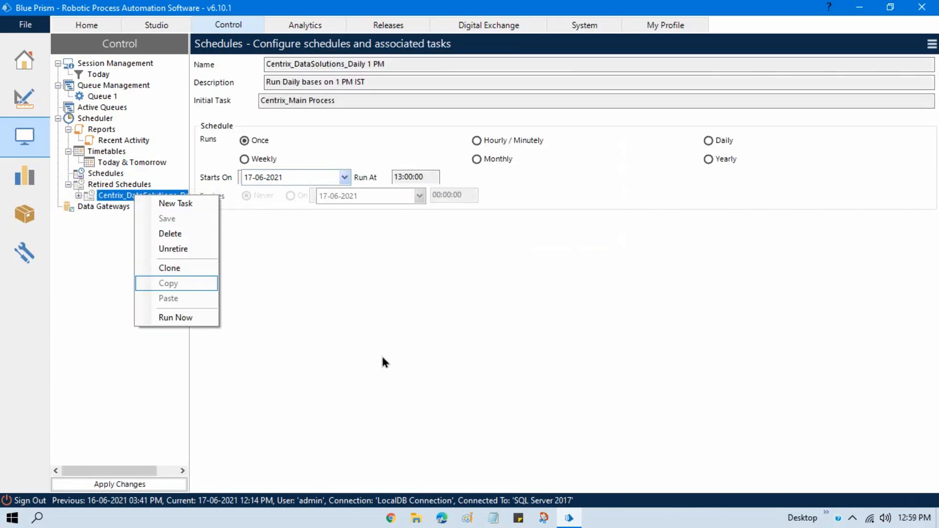
pyautogui.click(371, 328)
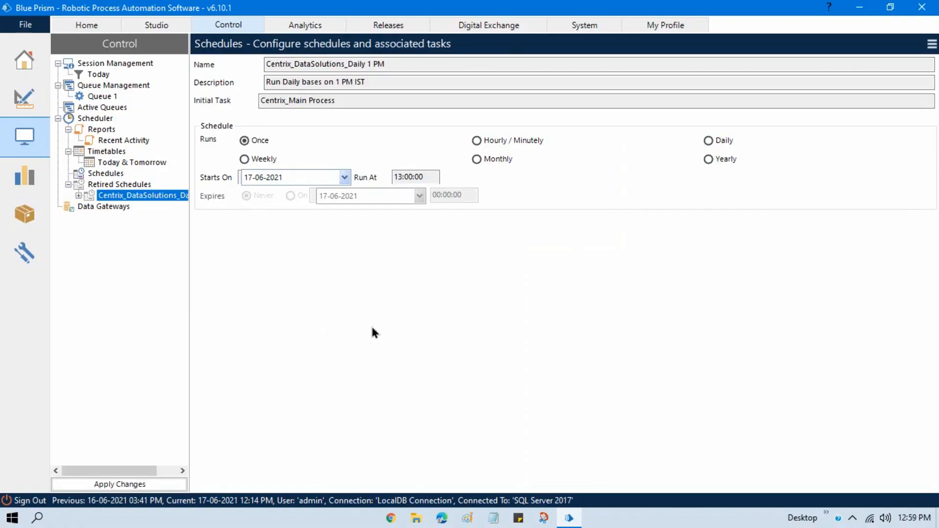
# - Unretire the Centrix_DataSolutions_Daily 1 PM schedule, and examine its settings and available actions under Schedules
pyautogui.rightClick(159, 194)
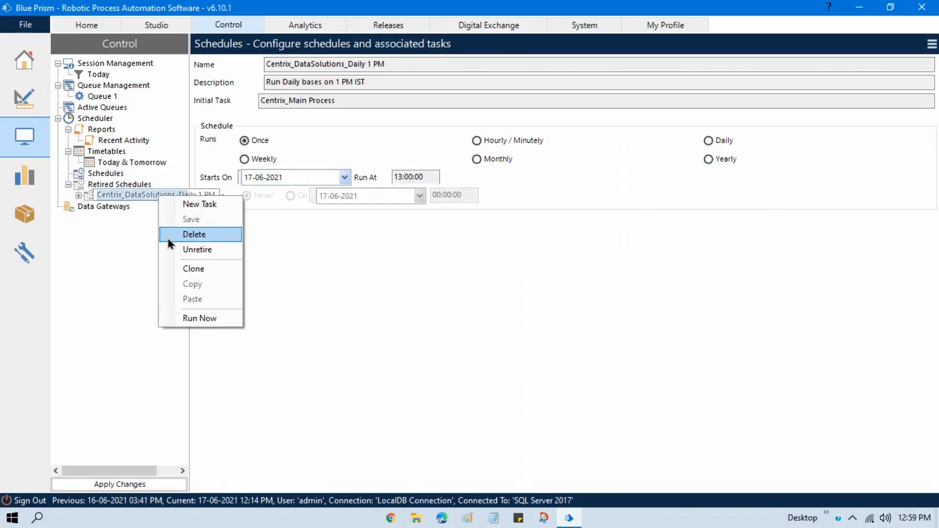
pyautogui.click(214, 253)
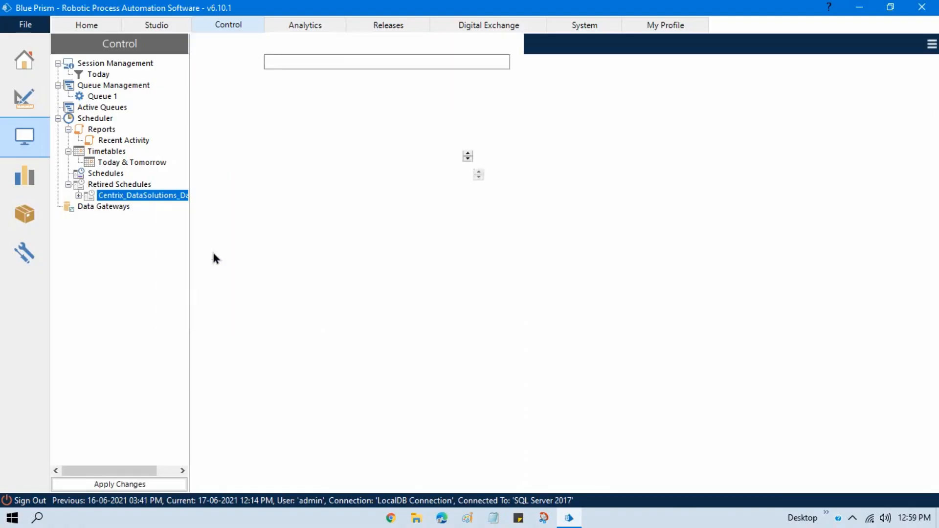
pyautogui.click(101, 171)
pyautogui.click(117, 183)
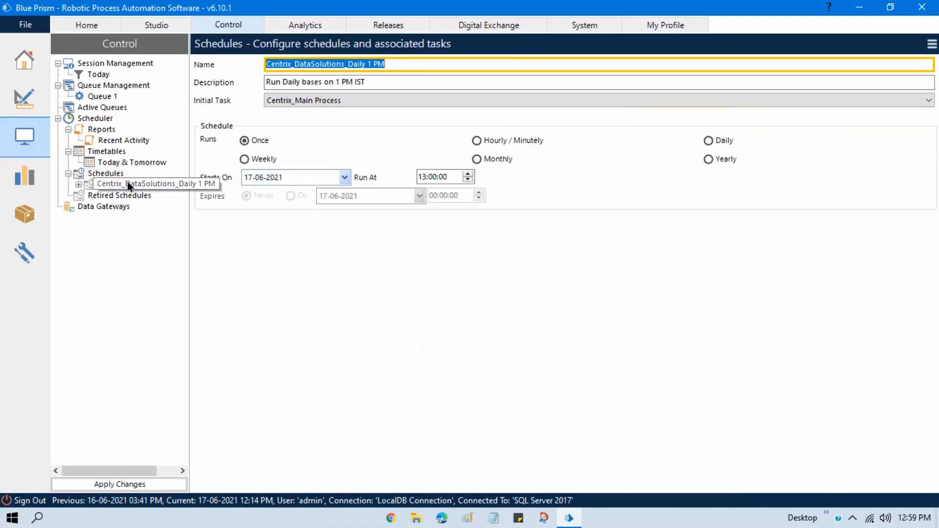
pyautogui.rightClick(127, 183)
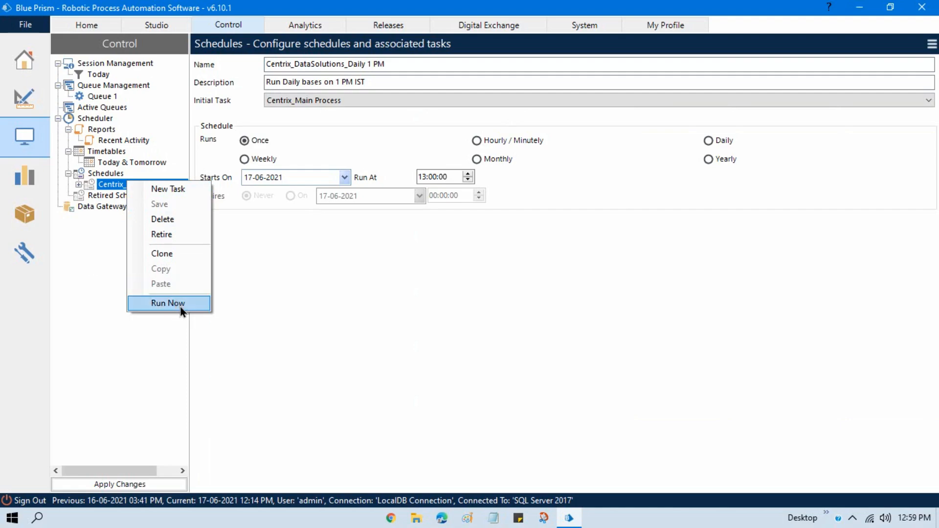
pyautogui.click(289, 361)
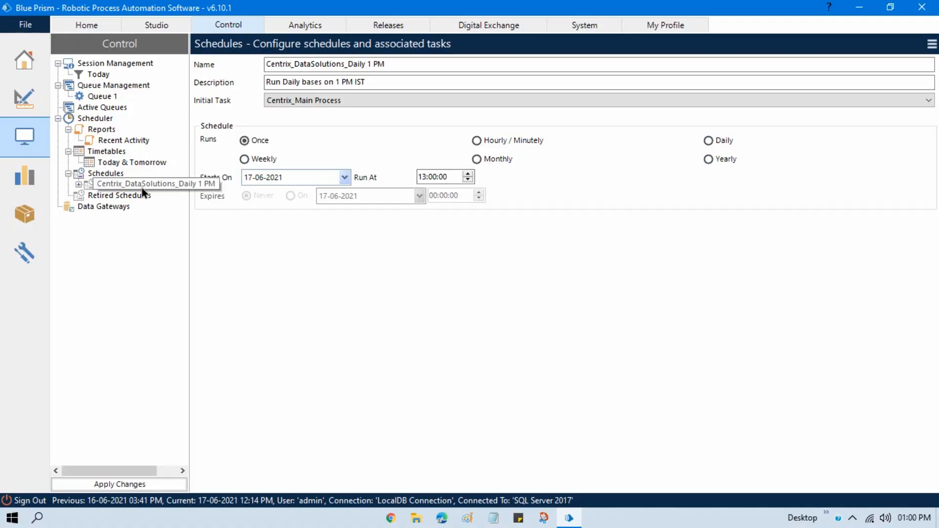
# - Add a second task to the Centrix_DataSolutions_Daily 1 PM schedule, and widen the navigation tree to show the full task names
pyautogui.rightClick(166, 183)
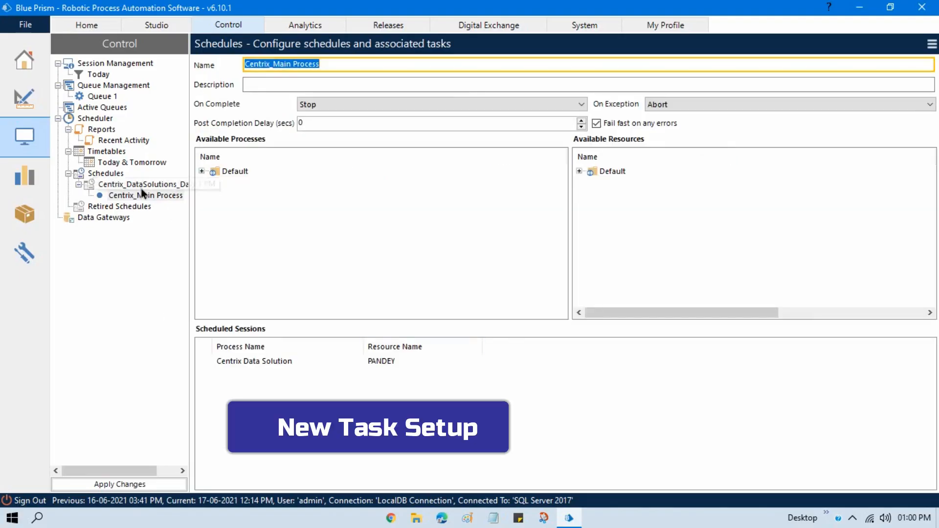
pyautogui.rightClick(142, 183)
pyautogui.click(183, 194)
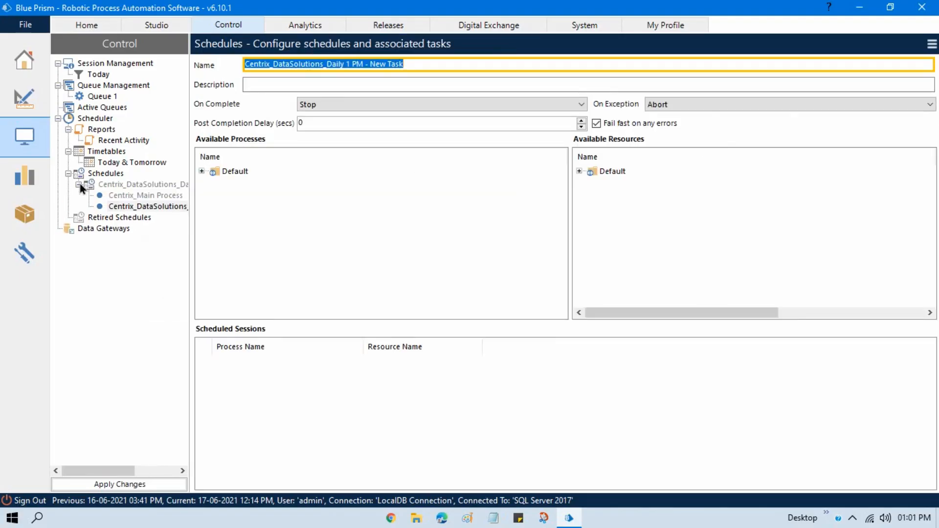
pyautogui.click(157, 196)
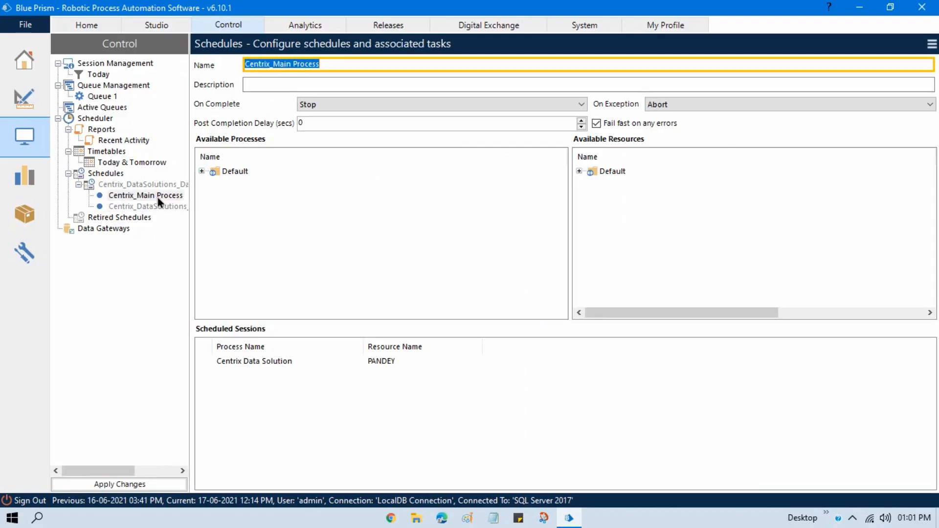
pyautogui.click(159, 205)
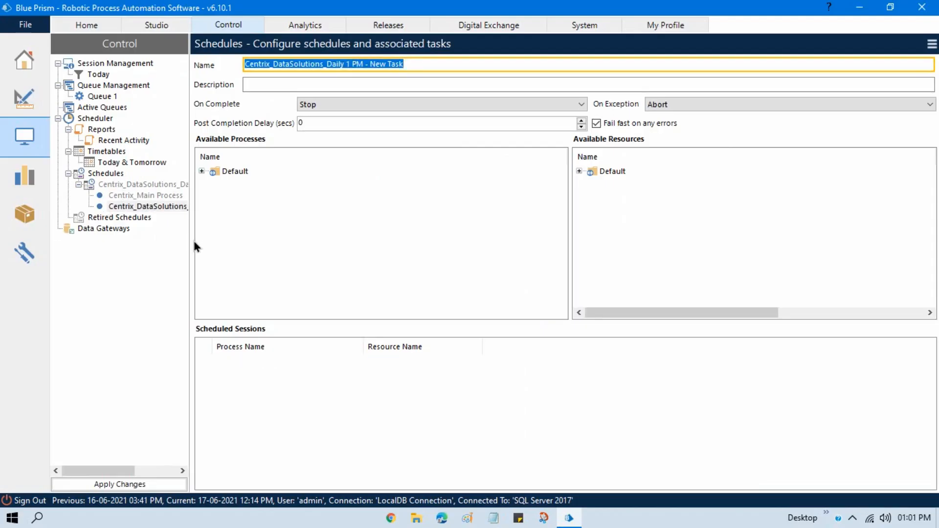
pyautogui.moveTo(188, 241); pyautogui.dragTo(255, 242)
pyautogui.click(476, 65)
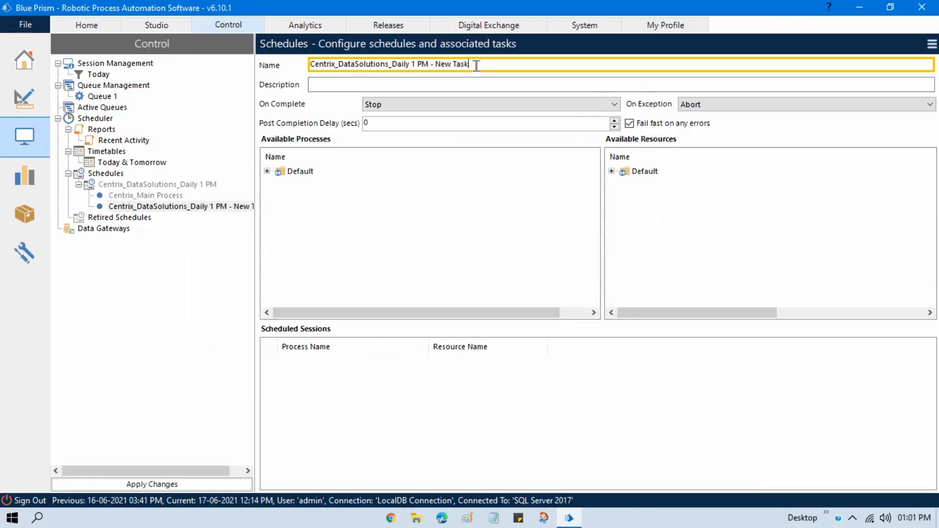
pyautogui.moveTo(477, 65); pyautogui.dragTo(392, 65)
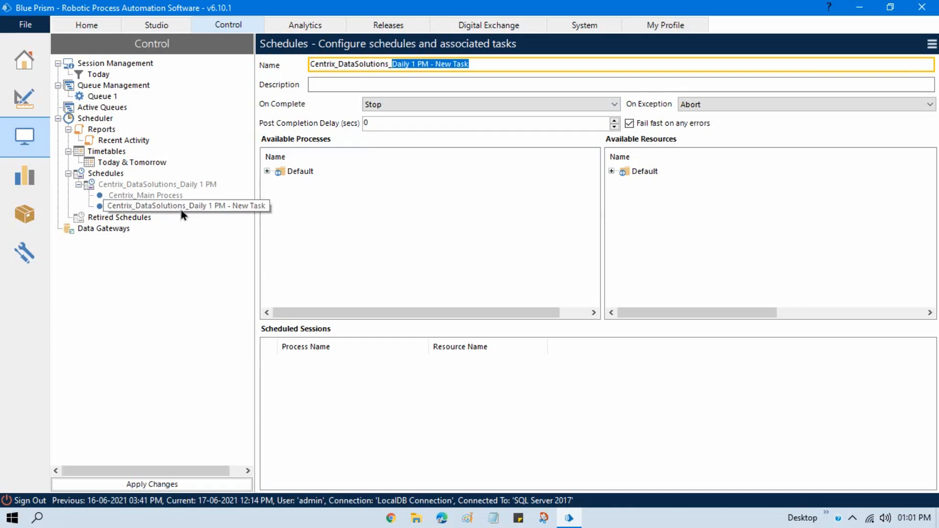
# - Rename the Centrix_Main Process task as Centrix_Add Items to Queue and apply the changes
pyautogui.click(151, 195)
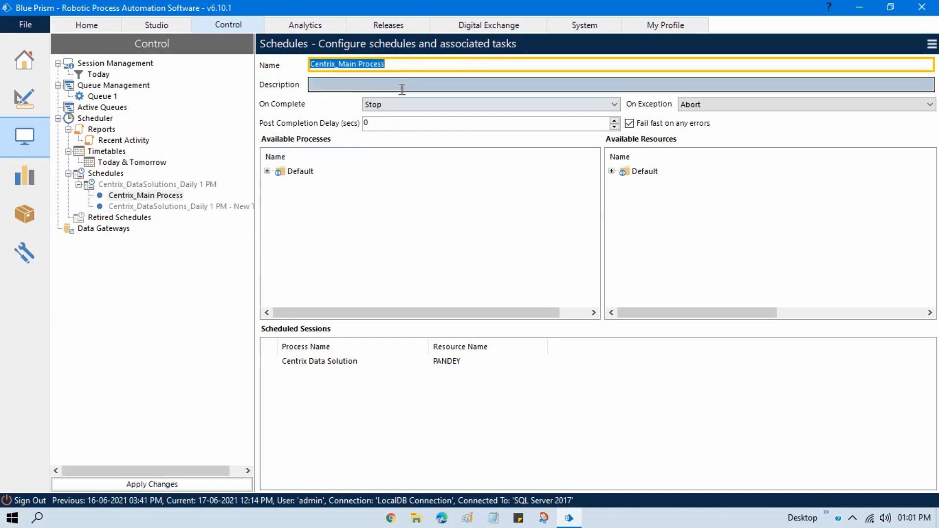
pyautogui.click(395, 67)
pyautogui.press('BackSpace')
pyautogui.press('BackSpace')
pyautogui.press('BackSpace')
pyautogui.press('BackSpace')
pyautogui.press('BackSpace')
pyautogui.press('BackSpace')
pyautogui.press('BackSpace')
pyautogui.press('BackSpace')
pyautogui.press('BackSpace')
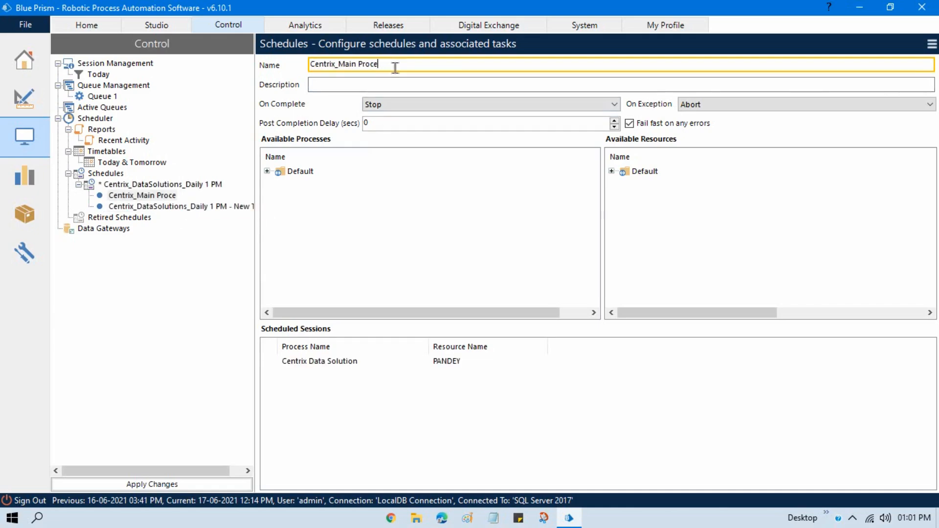
pyautogui.press('BackSpace')
pyautogui.press('BackSpace')
pyautogui.press('BackSpace')
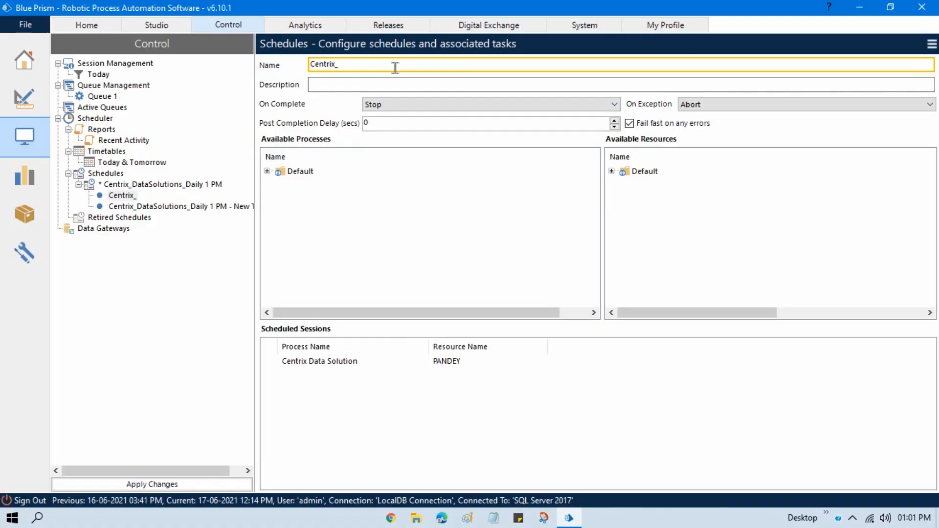
pyautogui.write('Add Items to Queue')
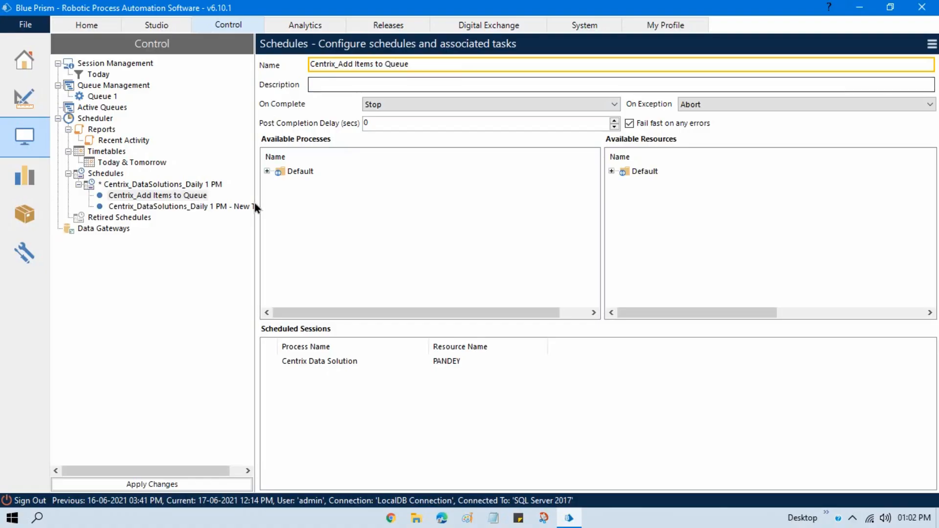
pyautogui.click(221, 207)
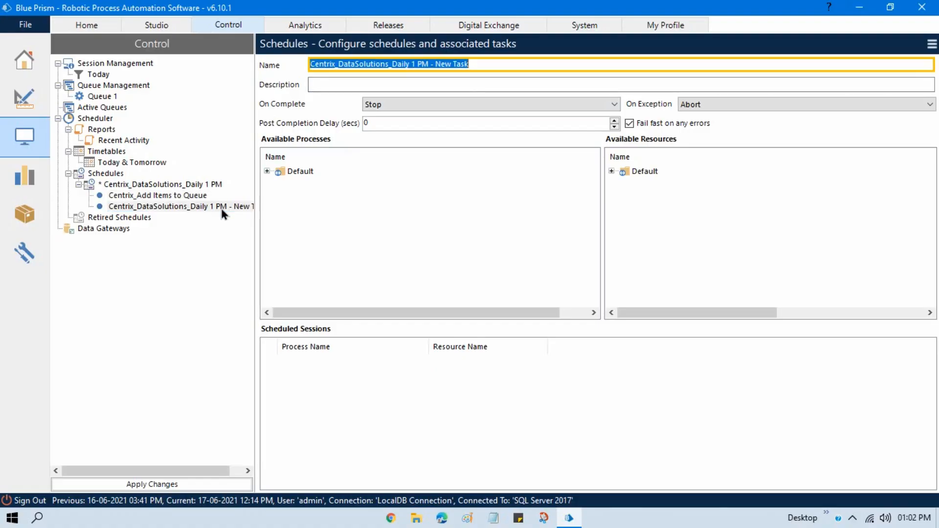
pyautogui.click(152, 485)
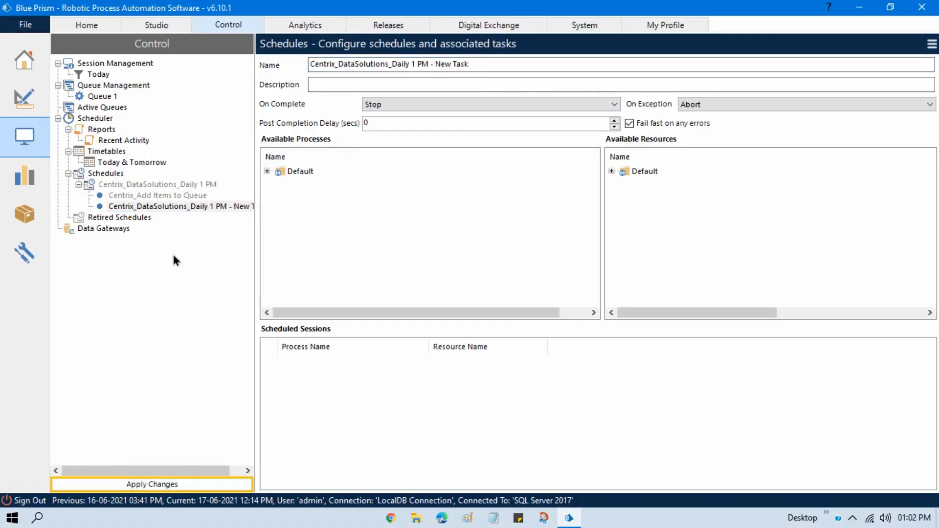
# - Rename the schedule's second task as Centrix_DataSolutions_Main and apply the changes
pyautogui.click(197, 205)
pyautogui.click(391, 64)
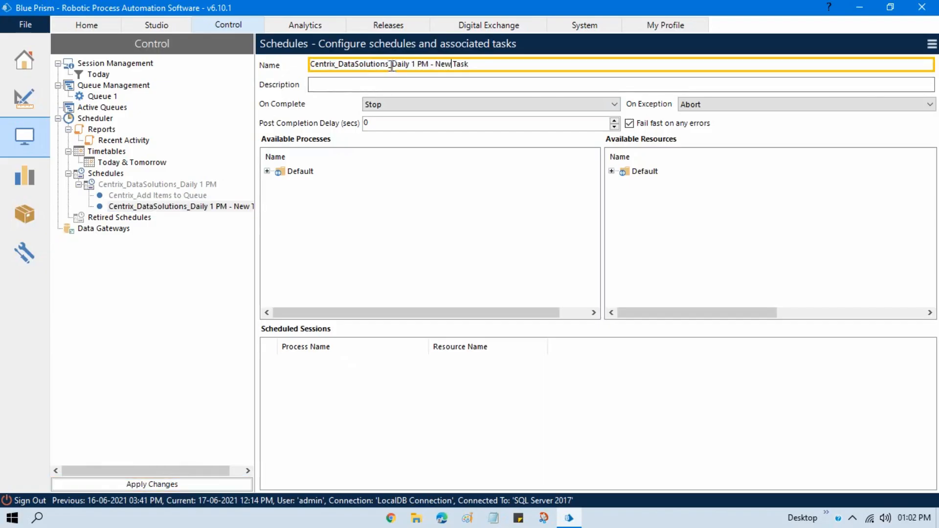
pyautogui.moveTo(391, 64); pyautogui.dragTo(522, 65)
pyautogui.write('Main')
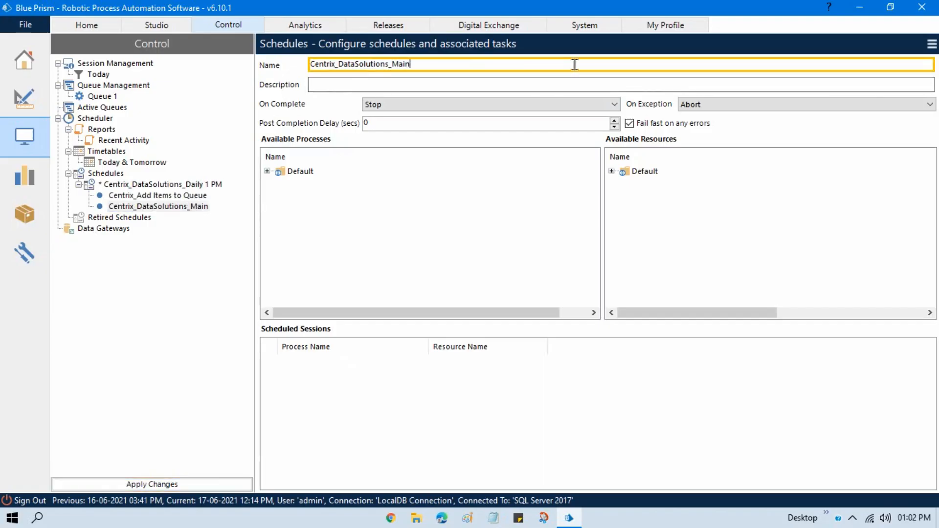
pyautogui.click(174, 482)
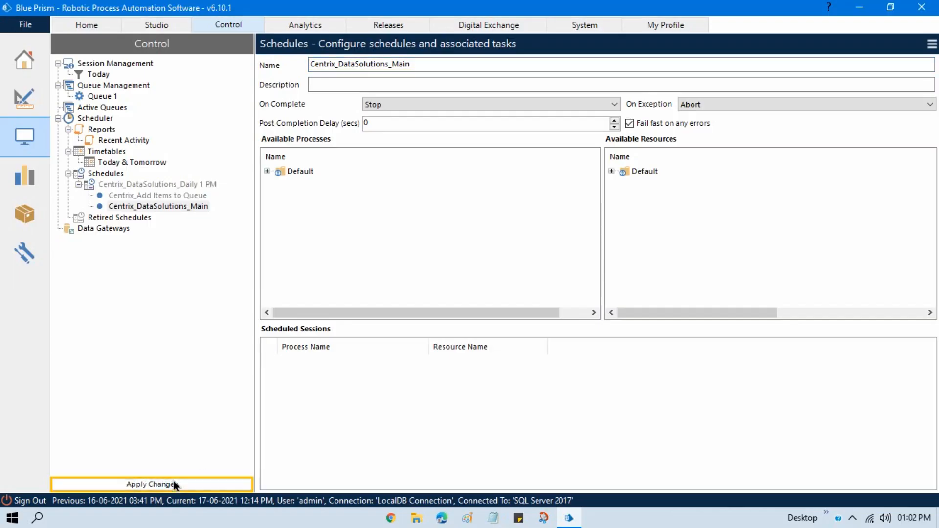
# - Choose Centrix_Add Items to Queue as the schedule's initial task, and set the schedule to run daily
pyautogui.click(161, 186)
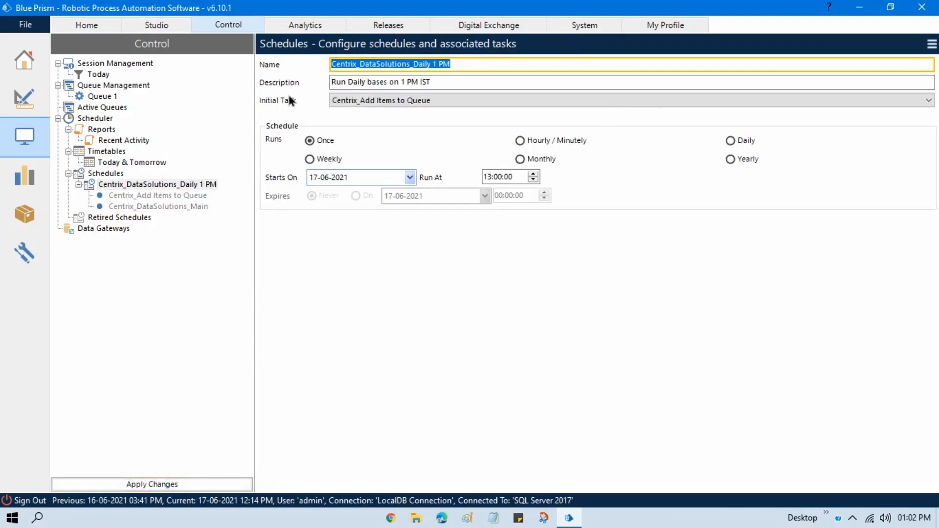
pyautogui.click(398, 102)
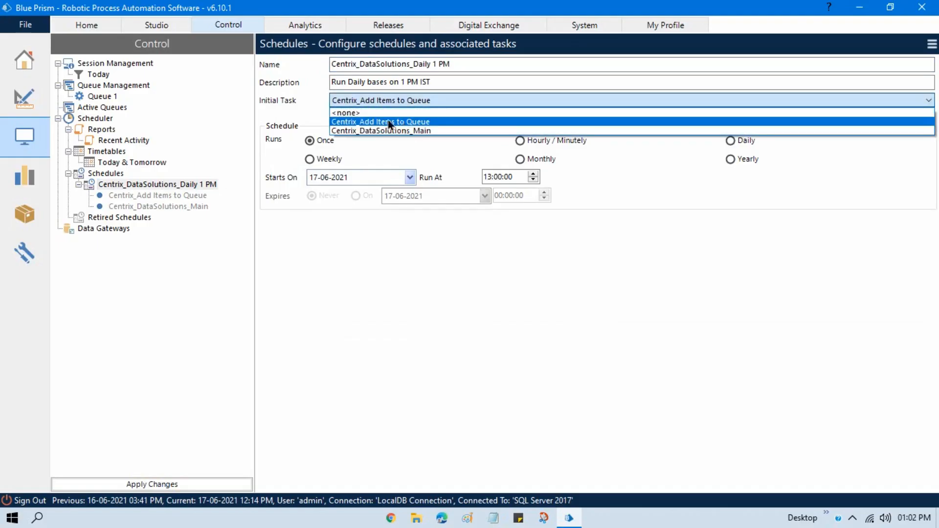
pyautogui.click(428, 122)
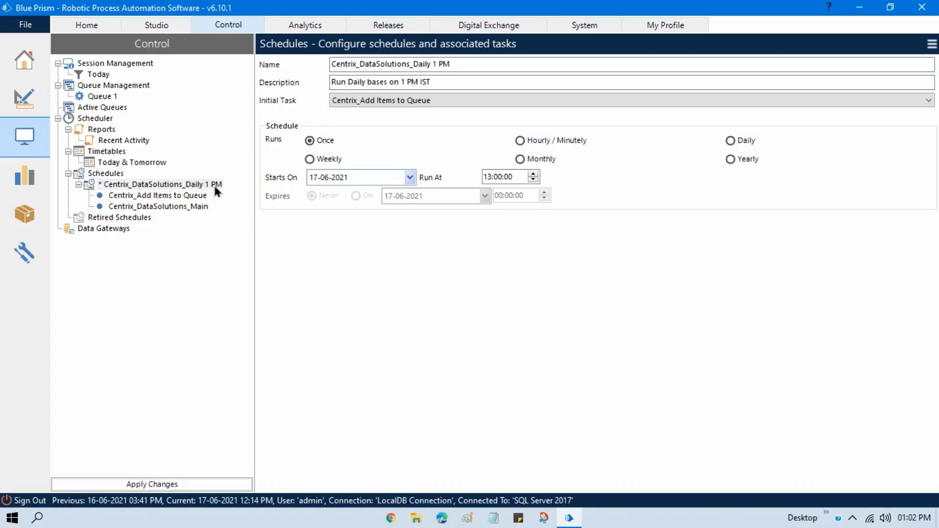
pyautogui.click(730, 141)
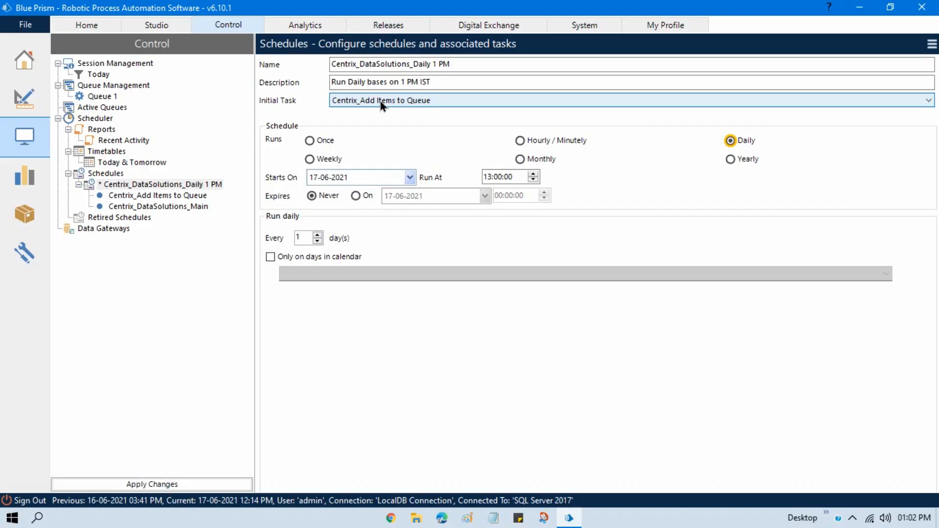
# - Set the Centrix_Add Items to Queue task to run Centrix_DataSolutions_Main on completion, and apply the changes
pyautogui.click(170, 195)
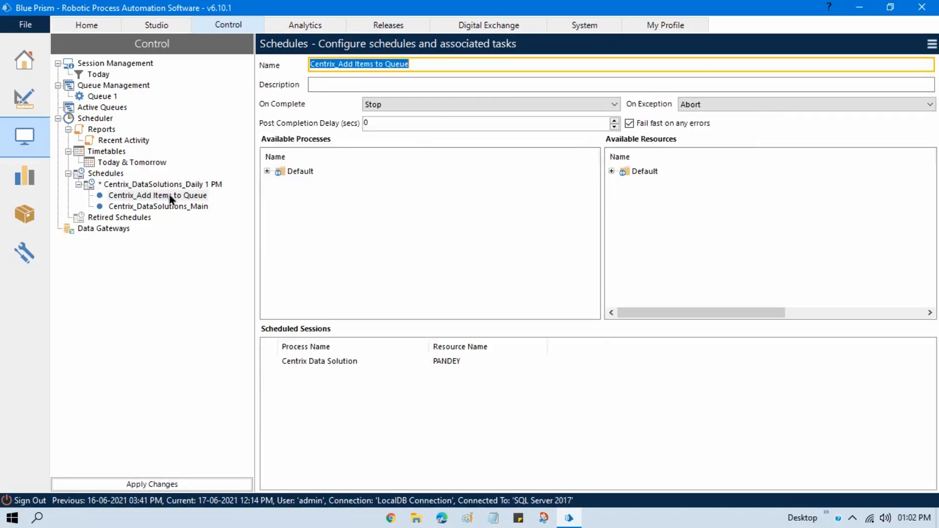
pyautogui.click(267, 170)
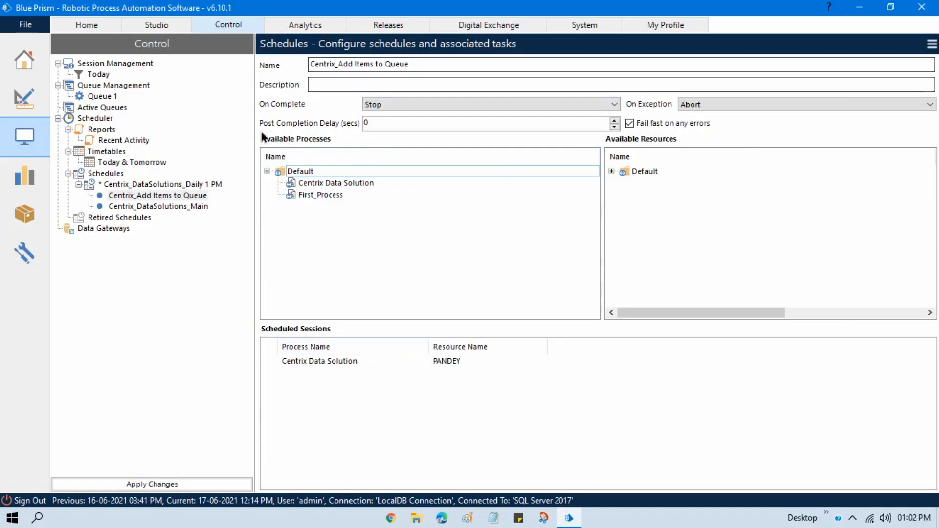
pyautogui.click(172, 196)
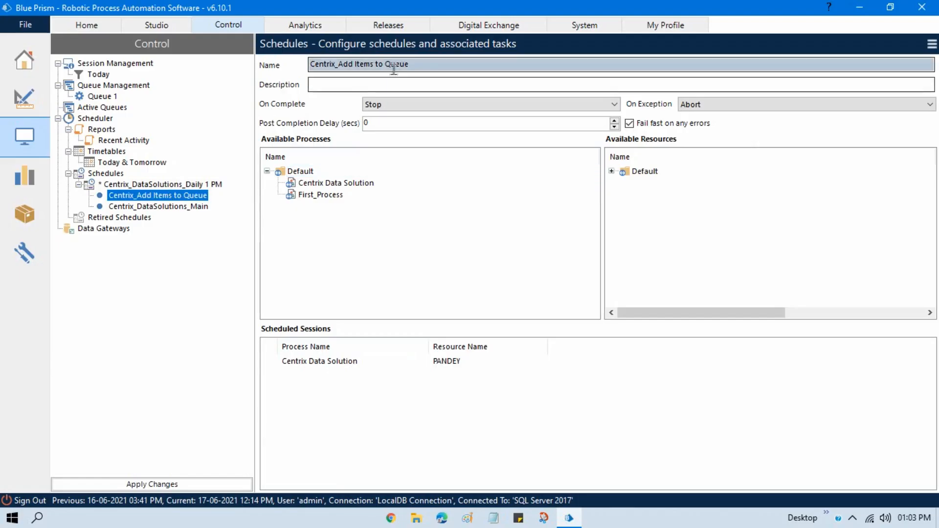
pyautogui.click(420, 64)
pyautogui.moveTo(420, 64); pyautogui.dragTo(289, 65)
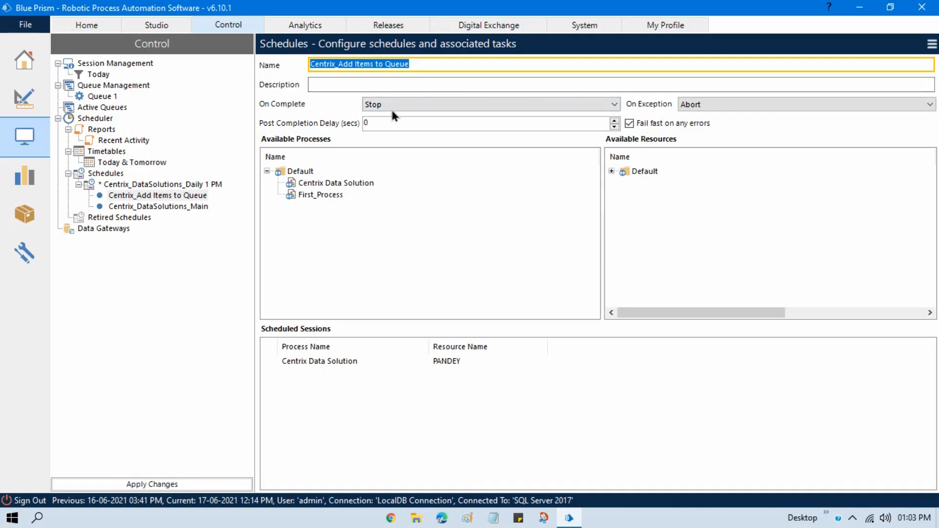
pyautogui.click(430, 108)
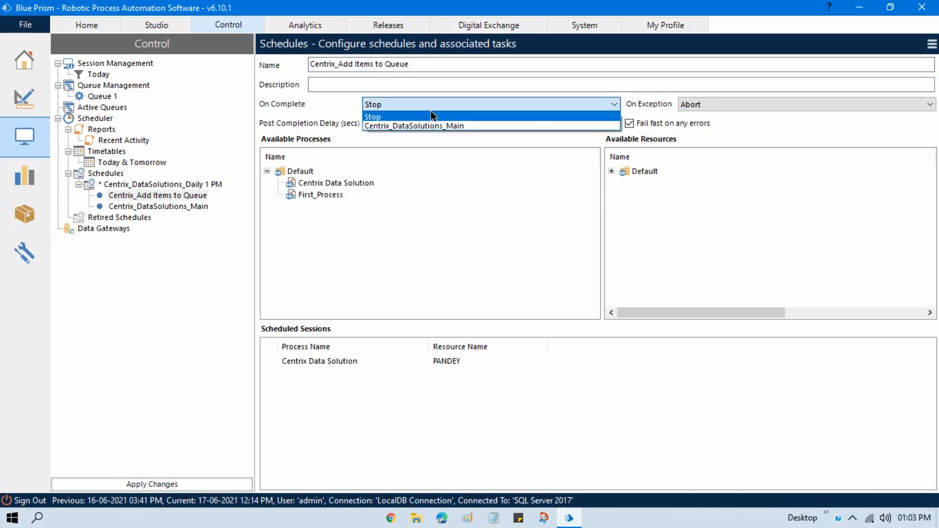
pyautogui.click(408, 127)
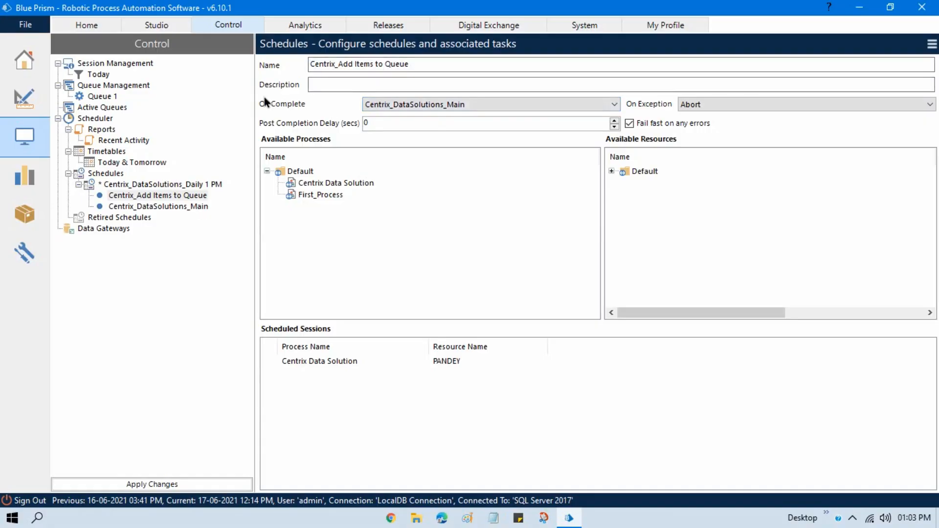
pyautogui.click(134, 485)
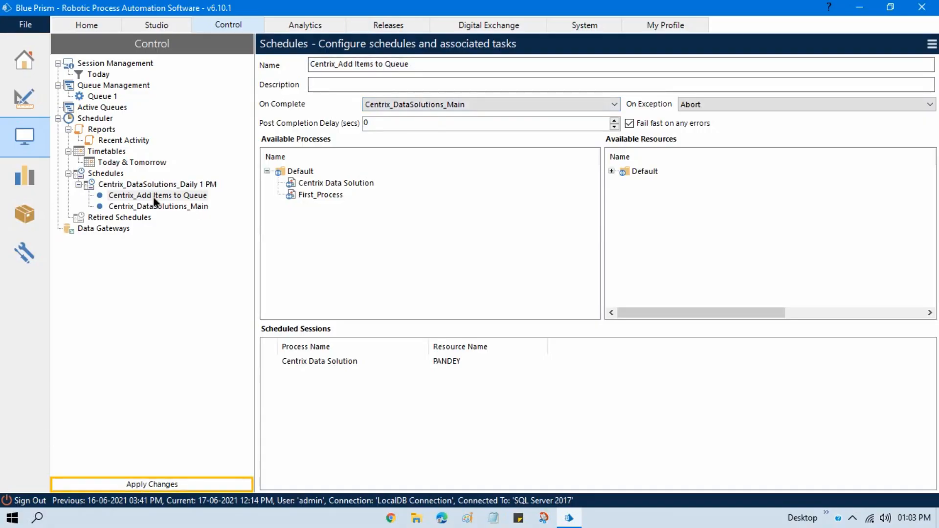
# - Review the schedule's initial task, and check the post completion delay of the Centrix_Add Items to Queue task
pyautogui.click(117, 185)
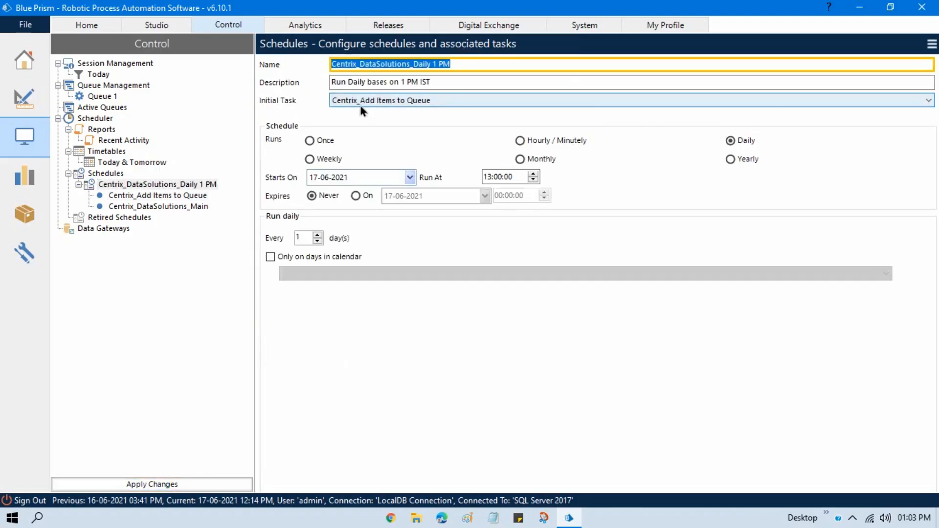
pyautogui.click(184, 196)
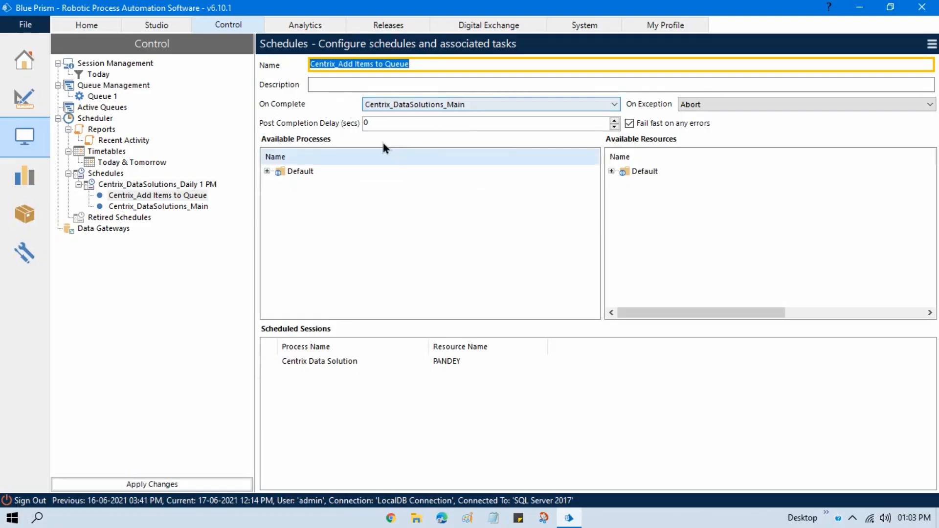
pyautogui.click(373, 124)
pyautogui.moveTo(374, 124); pyautogui.dragTo(313, 126)
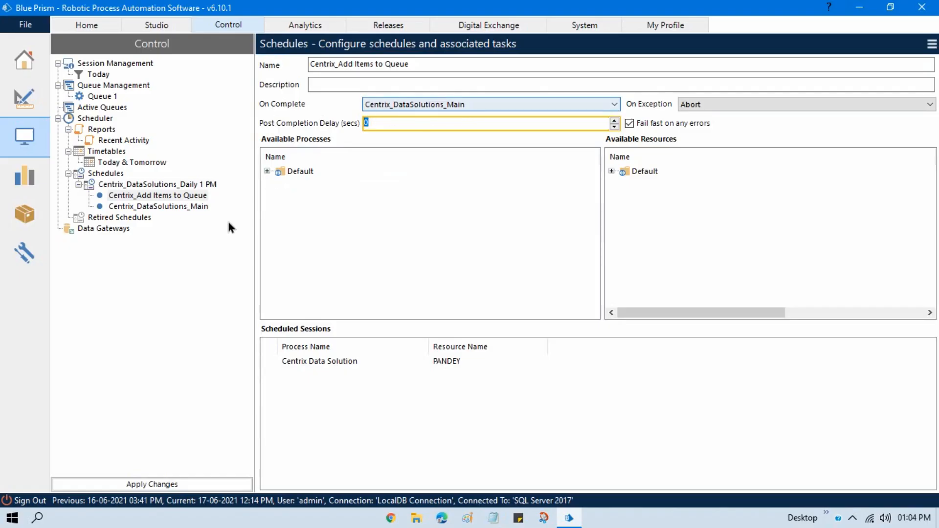
# - Keep Stop as the on-complete action of the Centrix_DataSolutions_Main task and apply the changes
pyautogui.click(182, 206)
pyautogui.click(201, 209)
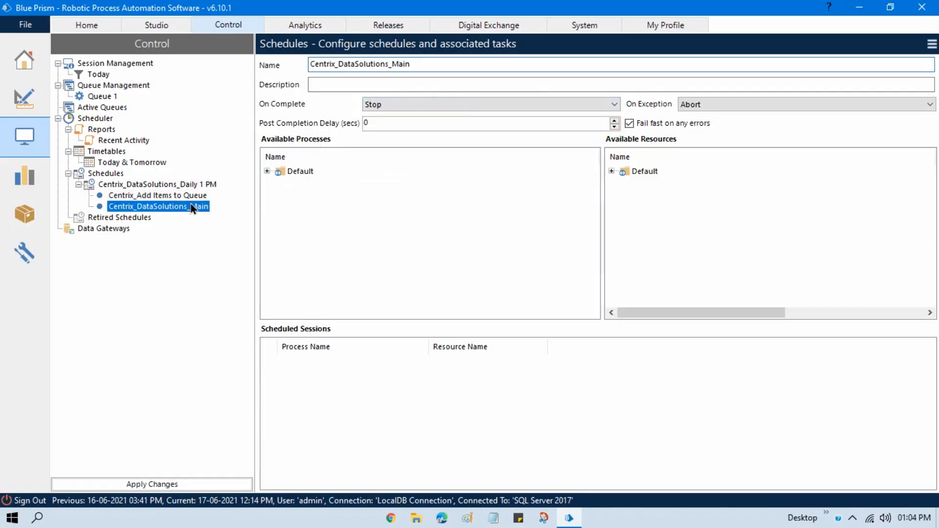
pyautogui.moveTo(423, 63); pyautogui.dragTo(309, 67)
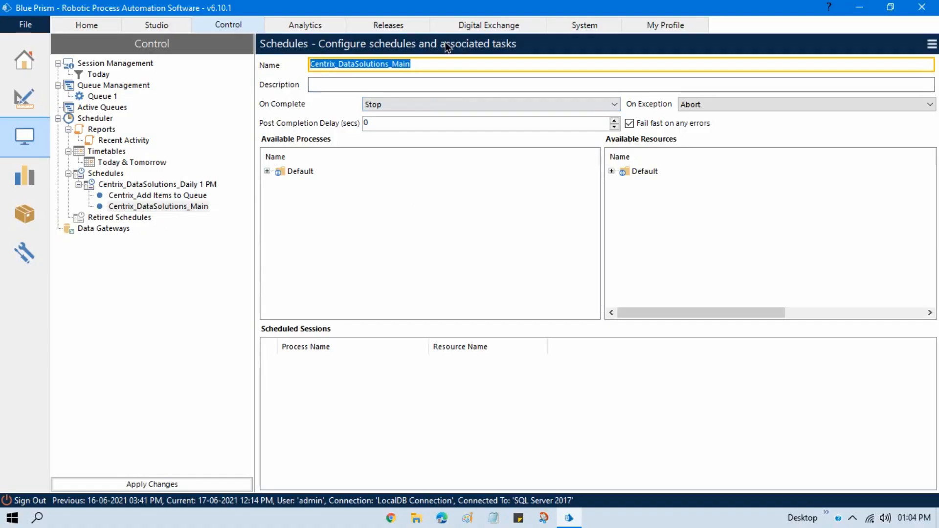
pyautogui.click(430, 105)
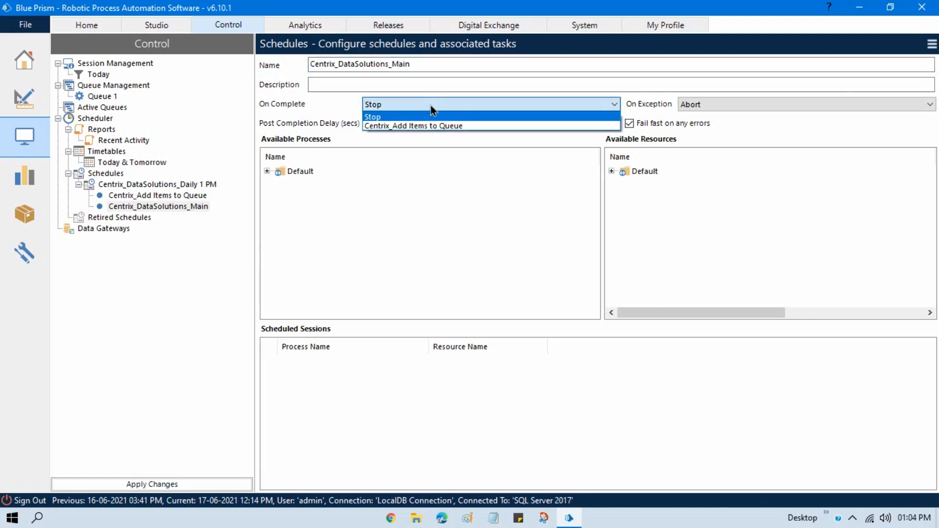
pyautogui.click(430, 105)
pyautogui.click(109, 487)
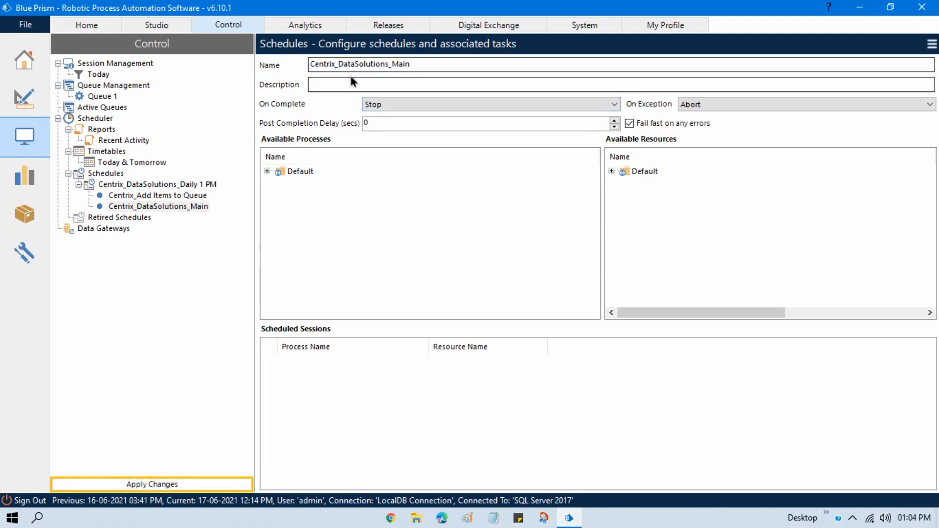
# - Assign the Centrix Data Solution process to the Default group's resource in the Centrix_DataSolutions_Main task, and apply the changes
pyautogui.click(267, 170)
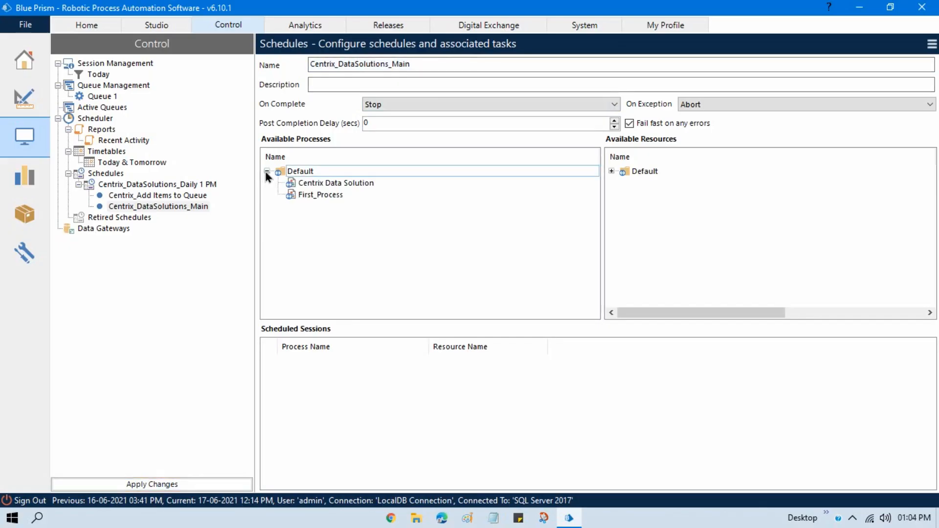
pyautogui.moveTo(315, 183); pyautogui.dragTo(653, 182)
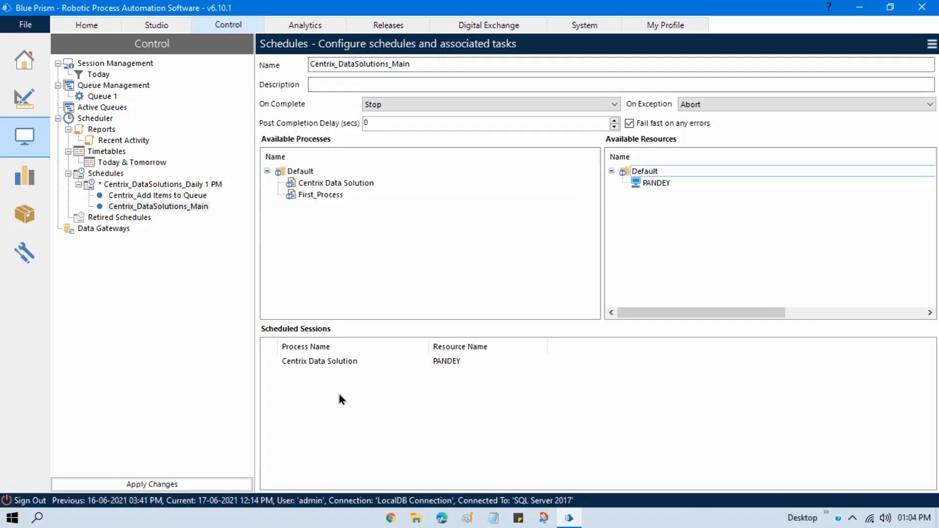
pyautogui.click(358, 362)
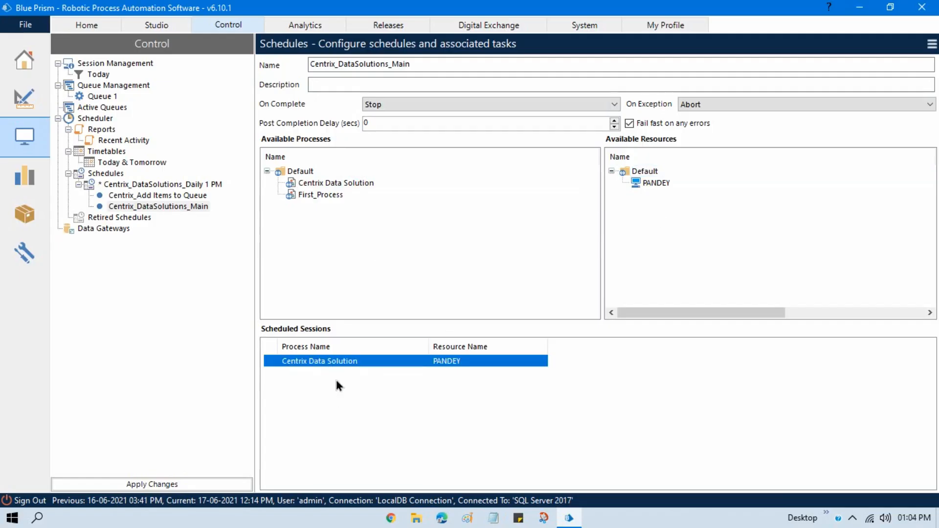
pyautogui.click(163, 196)
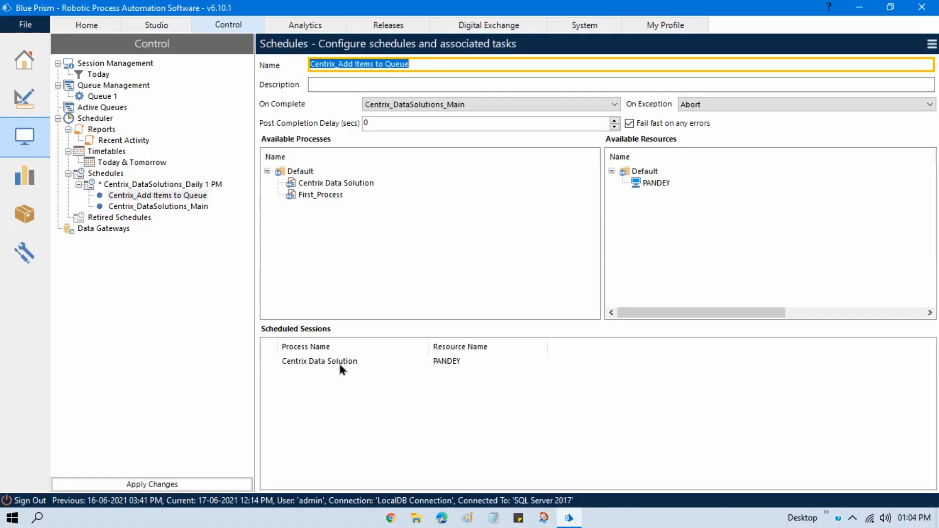
pyautogui.click(192, 484)
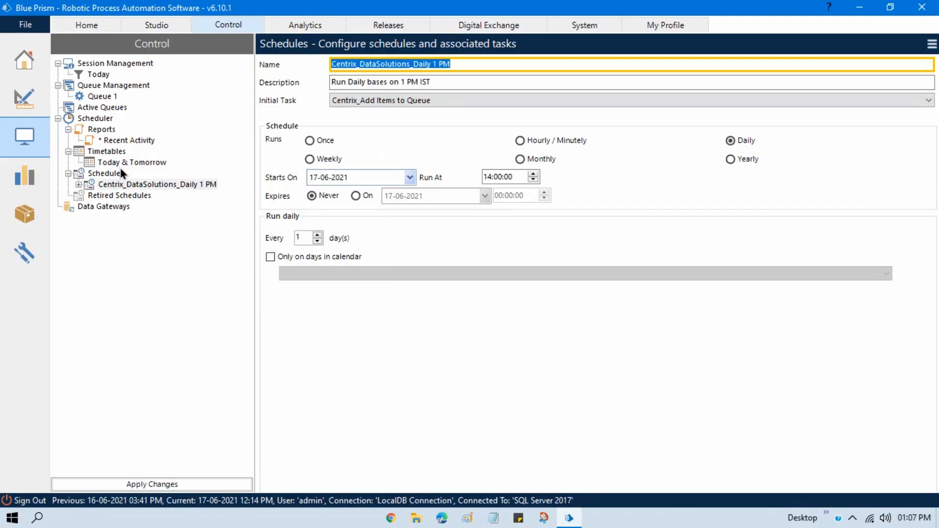
# - Restrict the Centrix_DataSolutions_Daily 1 PM schedule to days in the Working Week / No Holidays calendar and apply the changes
pyautogui.click(111, 186)
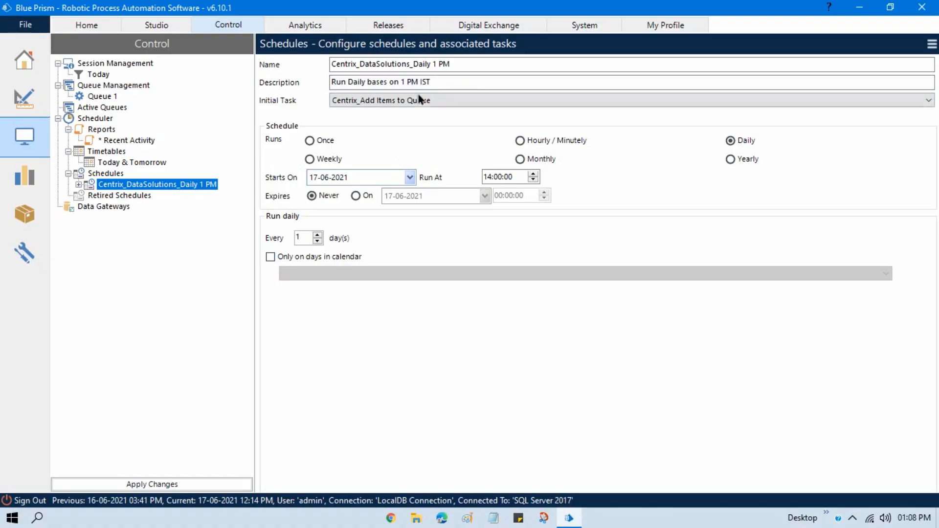
pyautogui.click(272, 257)
pyautogui.click(367, 274)
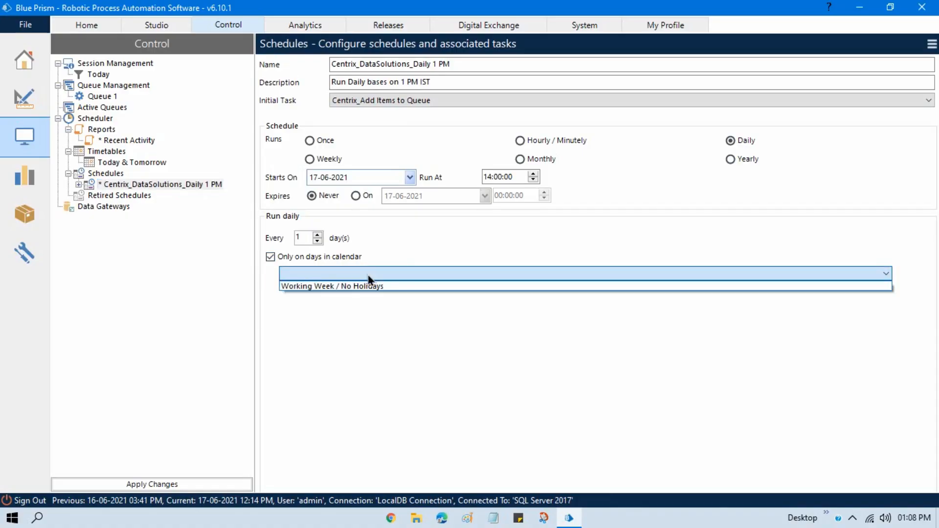
pyautogui.click(359, 287)
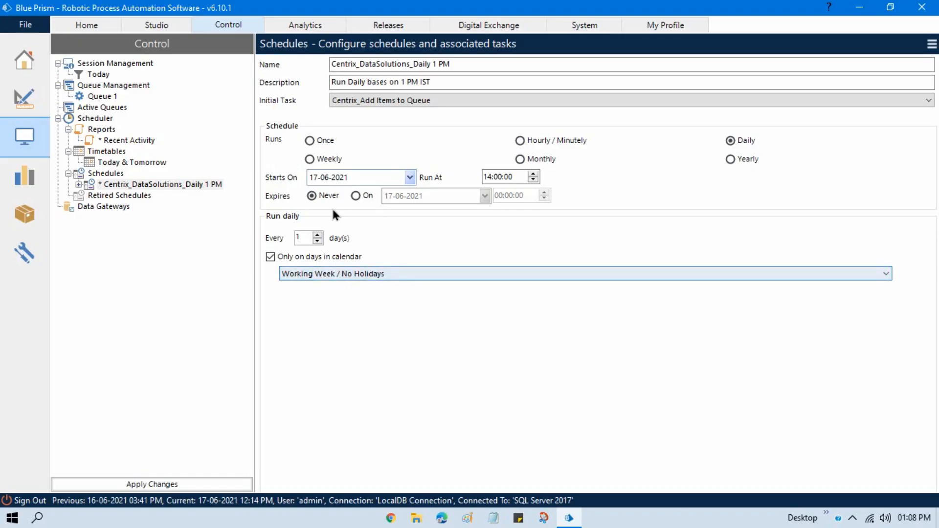
pyautogui.click(152, 484)
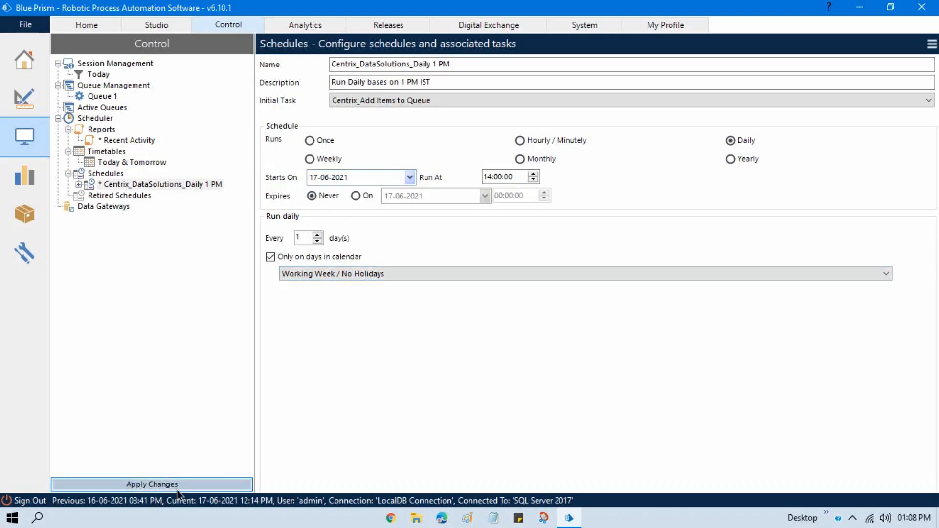
# - Open the system calendar settings and save the Working Week / No Holidays calendar
pyautogui.click(585, 24)
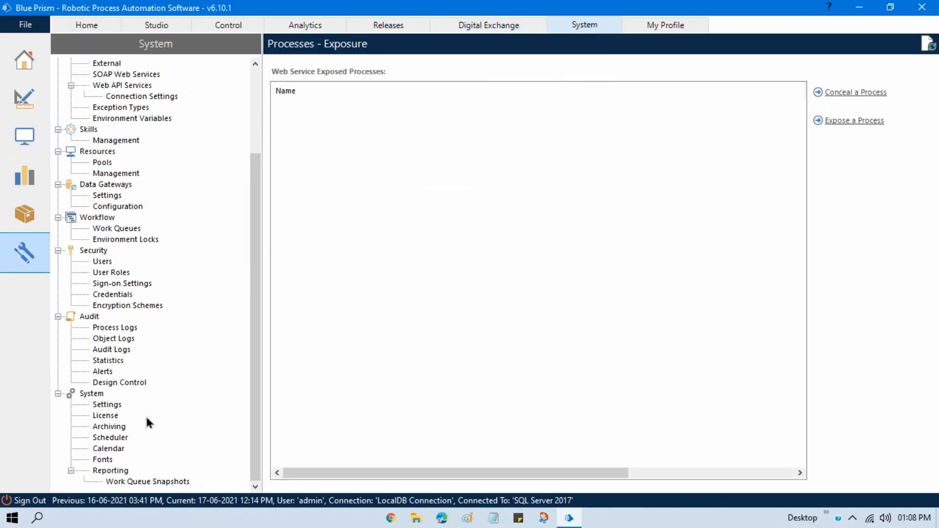
pyautogui.click(109, 447)
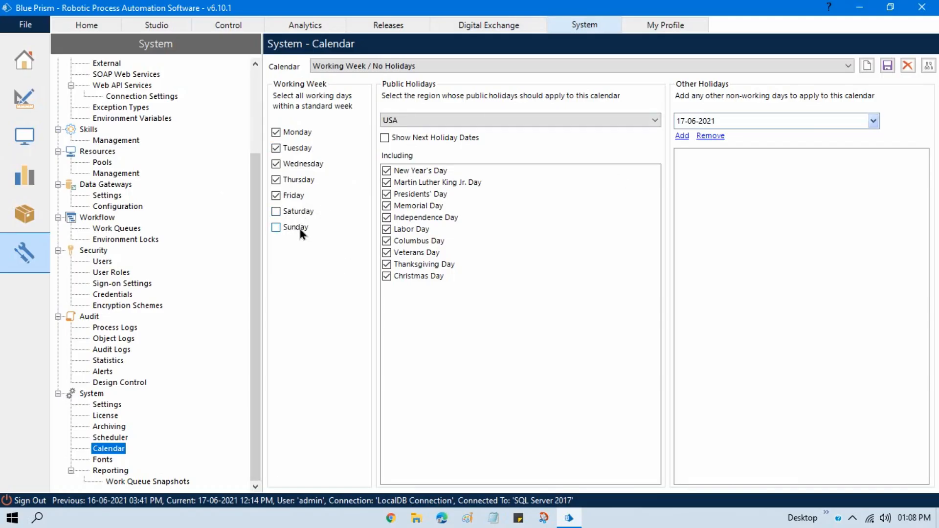
pyautogui.click(887, 68)
# - View the weekly scheduler overview of all schedules and advance through the following weeks to examine the planned runs
pyautogui.click(239, 25)
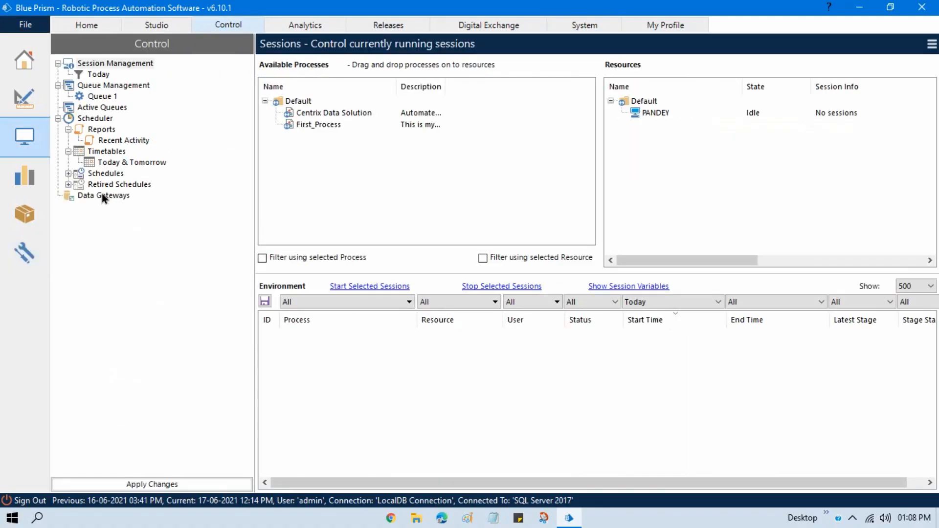
pyautogui.click(104, 173)
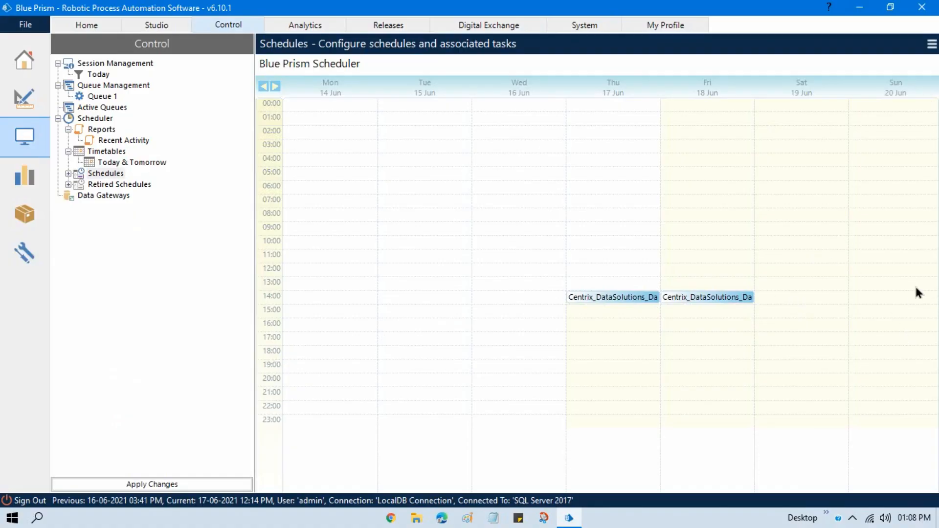
pyautogui.click(275, 87)
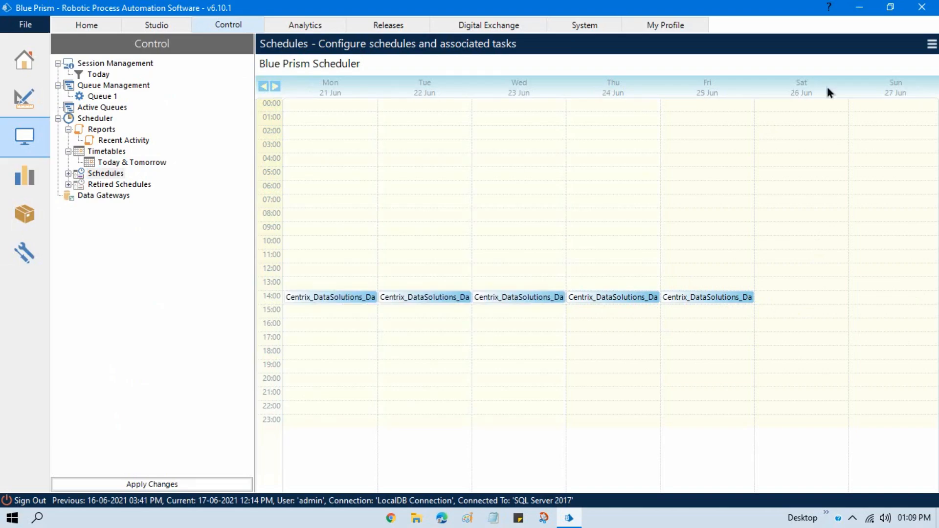
pyautogui.click(275, 87)
# - Set the Working Week / No Holidays calendar's public holiday region to USA and show the next holiday dates
pyautogui.click(596, 21)
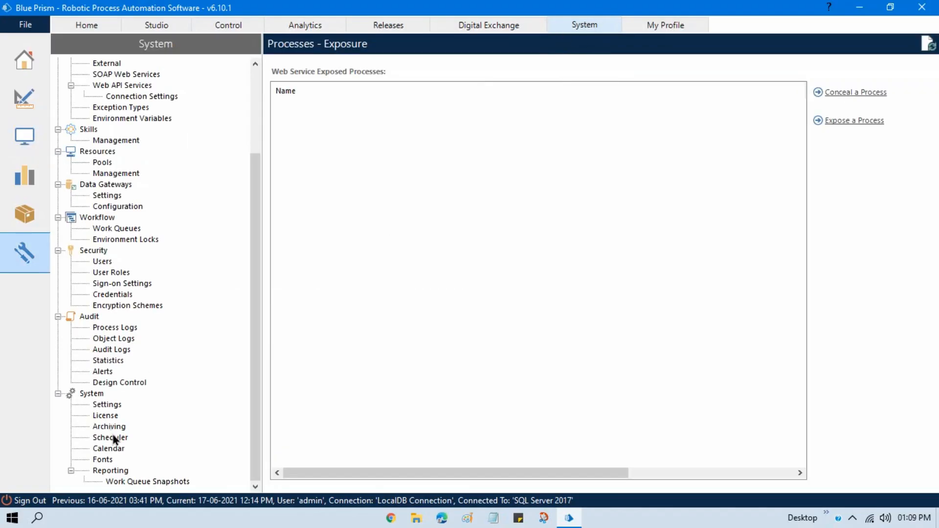
pyautogui.click(119, 450)
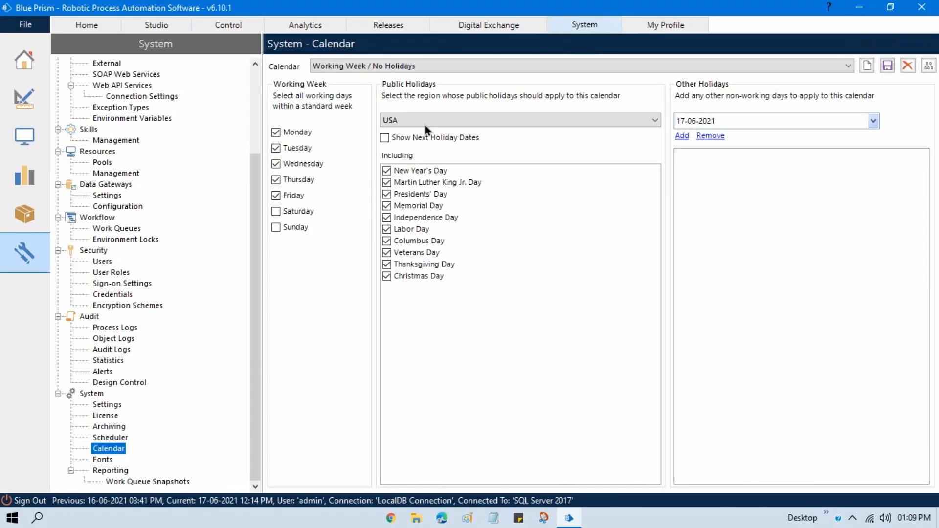
pyautogui.click(412, 121)
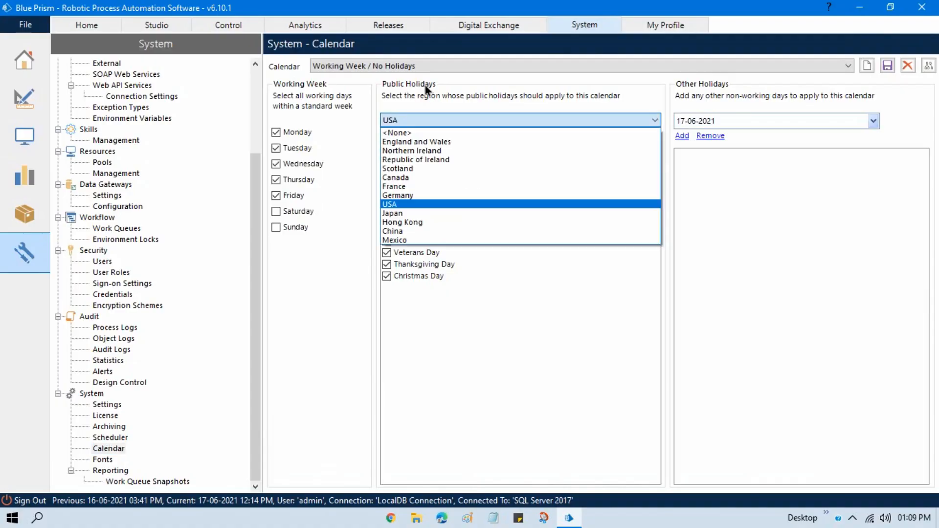
pyautogui.click(400, 133)
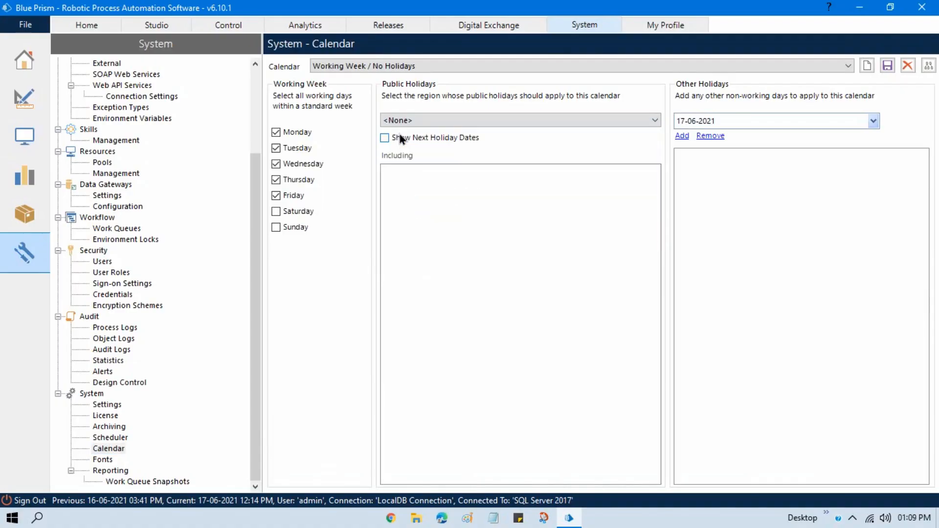
pyautogui.click(468, 125)
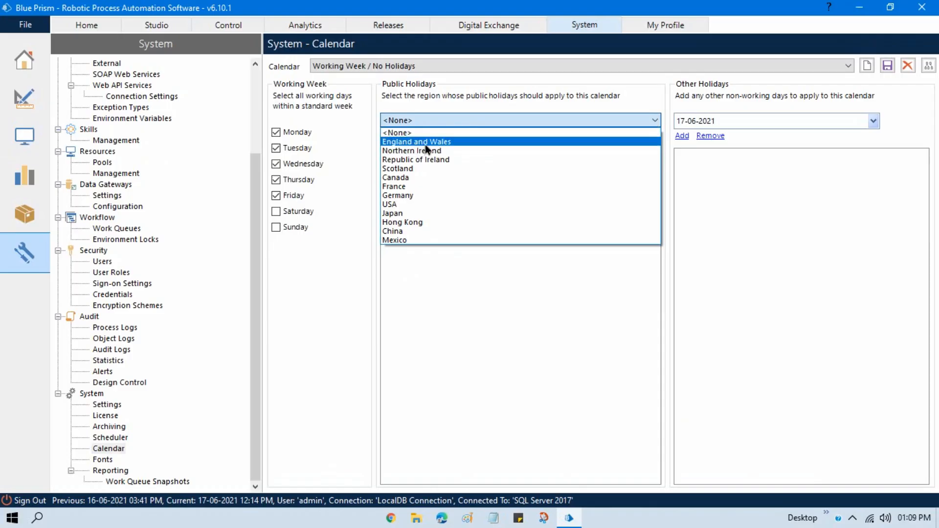
pyautogui.click(413, 206)
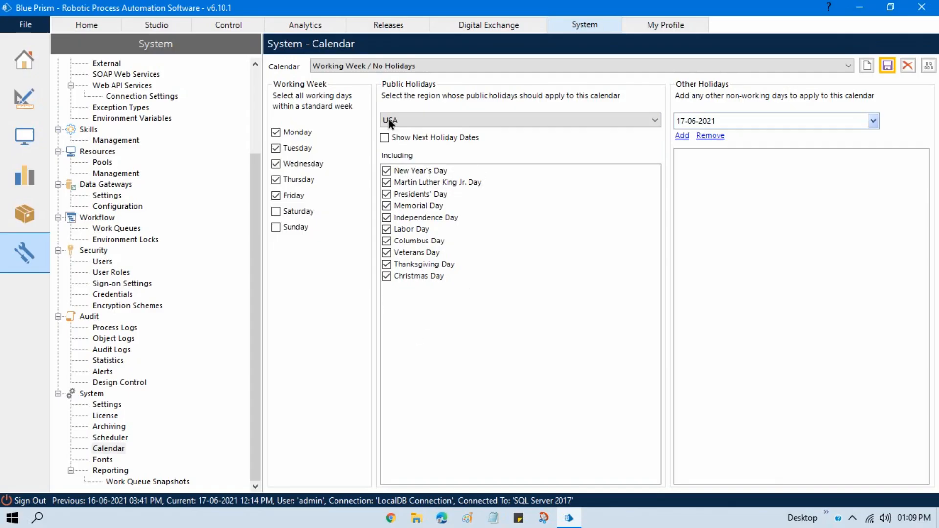
pyautogui.click(385, 138)
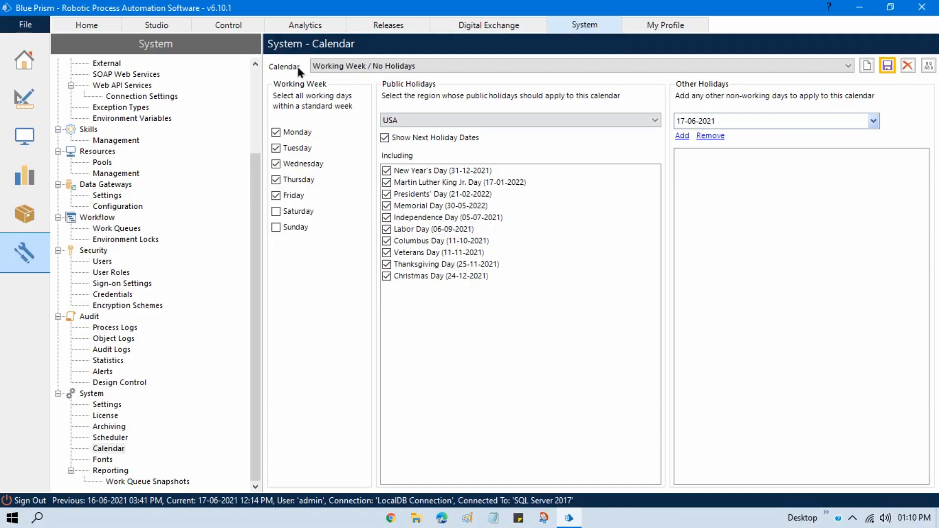
# - View the weekly overview of all schedules and advance to the week of 5 July to check runs around the Independence Day holiday
pyautogui.click(212, 28)
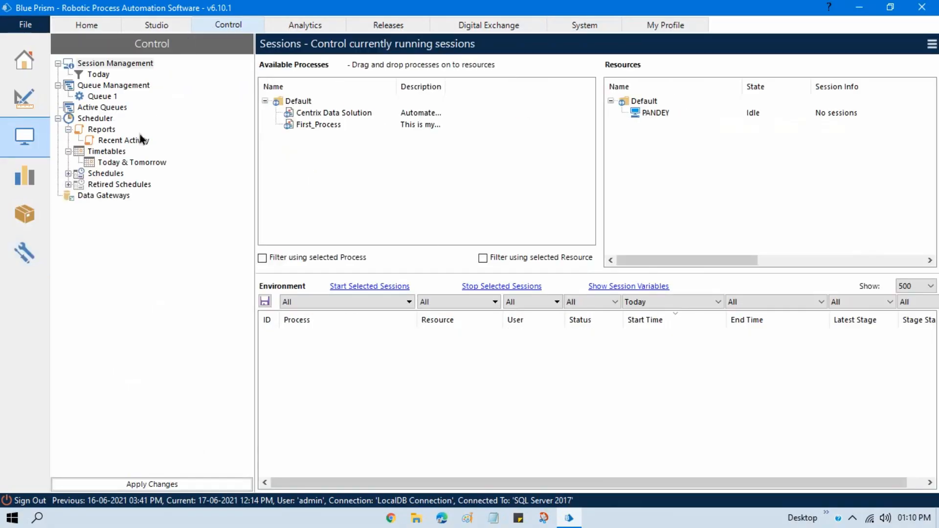
pyautogui.click(97, 121)
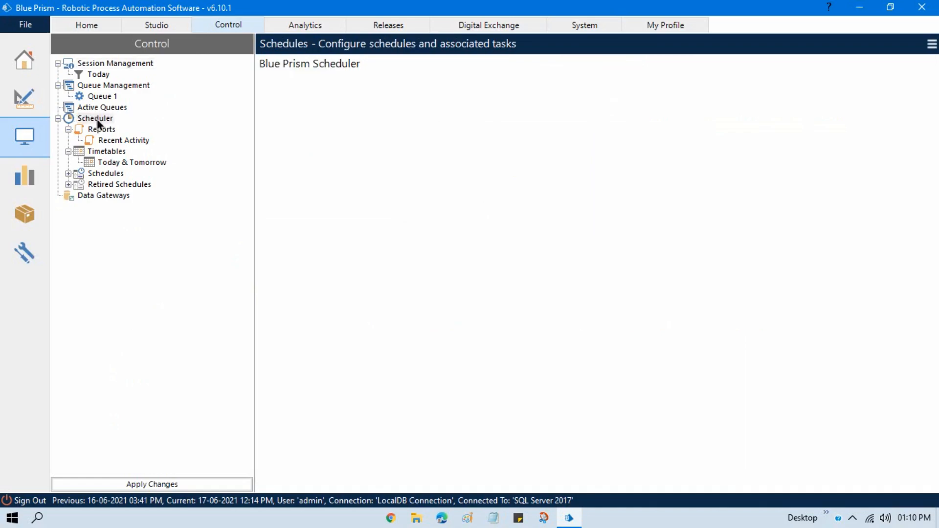
pyautogui.click(107, 174)
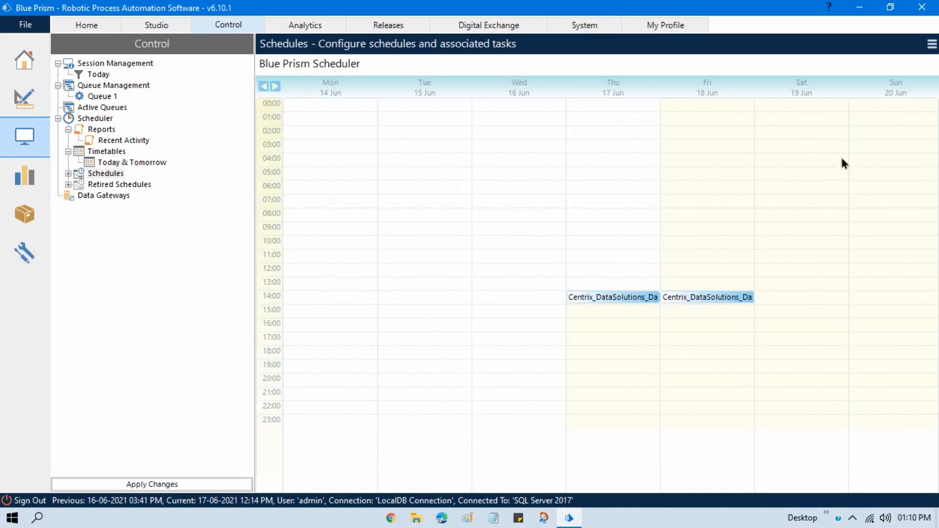
pyautogui.click(275, 86)
pyautogui.click(275, 86)
pyautogui.click(275, 87)
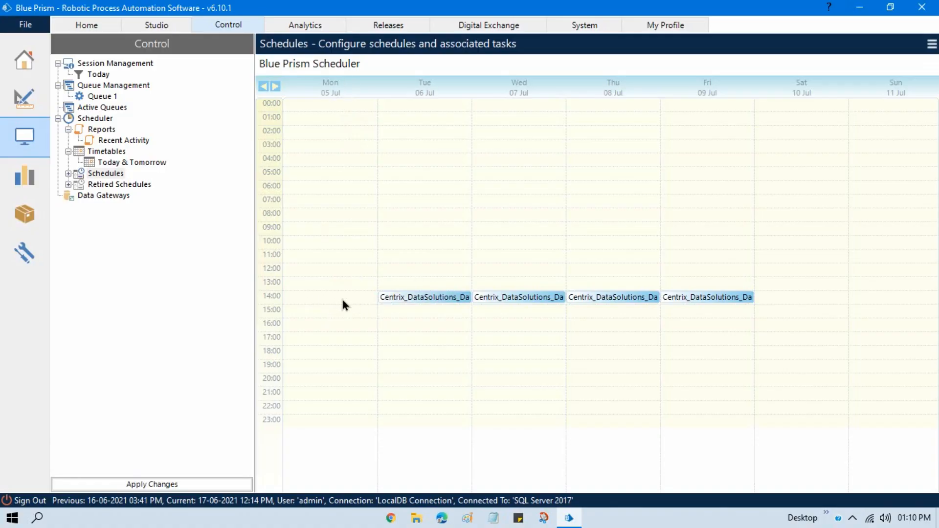
# - In the system scheduler settings, limit retries of an offline resource to a maximum of 5 times and apply the change
pyautogui.click(600, 30)
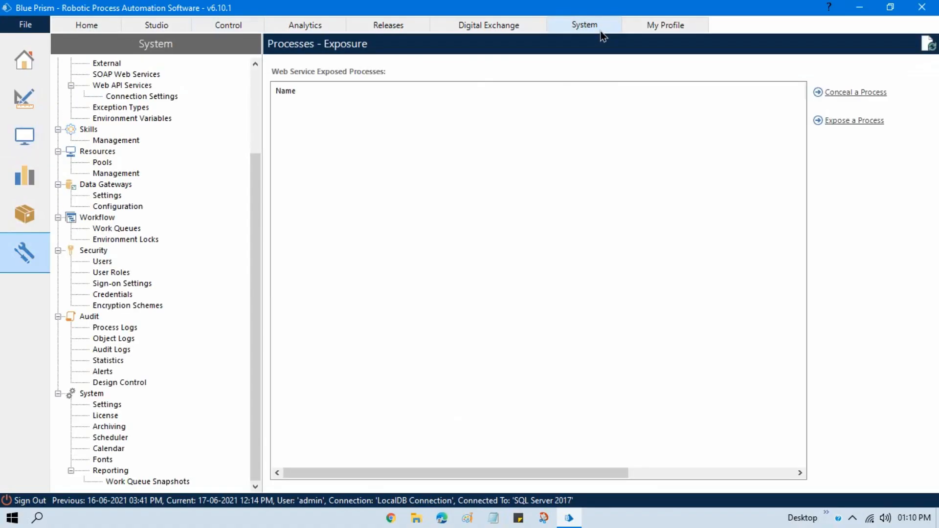
pyautogui.click(119, 438)
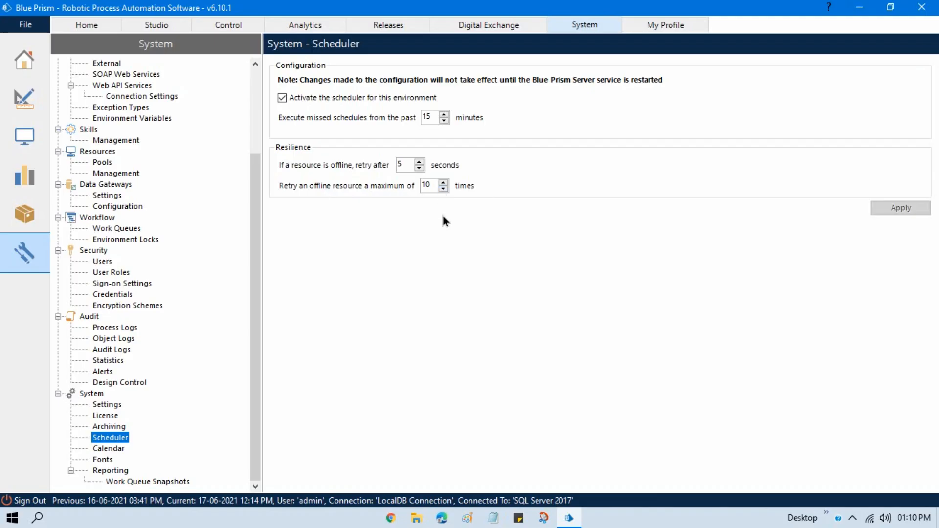
pyautogui.doubleClick(427, 185)
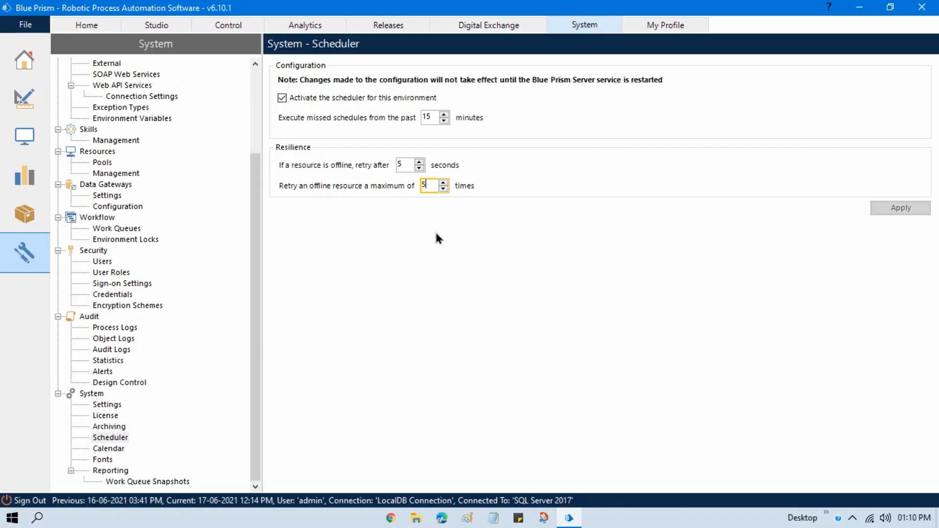
pyautogui.click(423, 118)
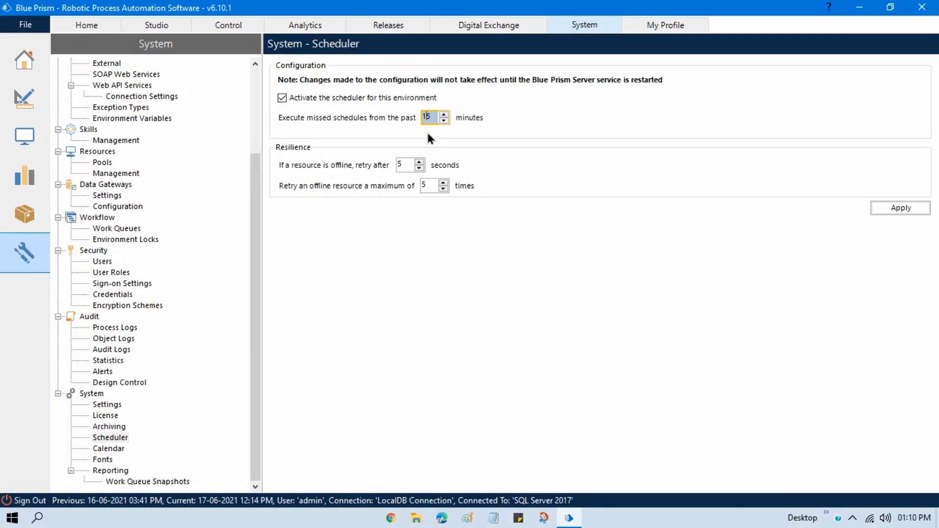
pyautogui.click(905, 209)
# - In the Working Week / No Holidays system calendar, show the next holiday dates and add 18-06-2021 as another non-working day
pyautogui.click(109, 449)
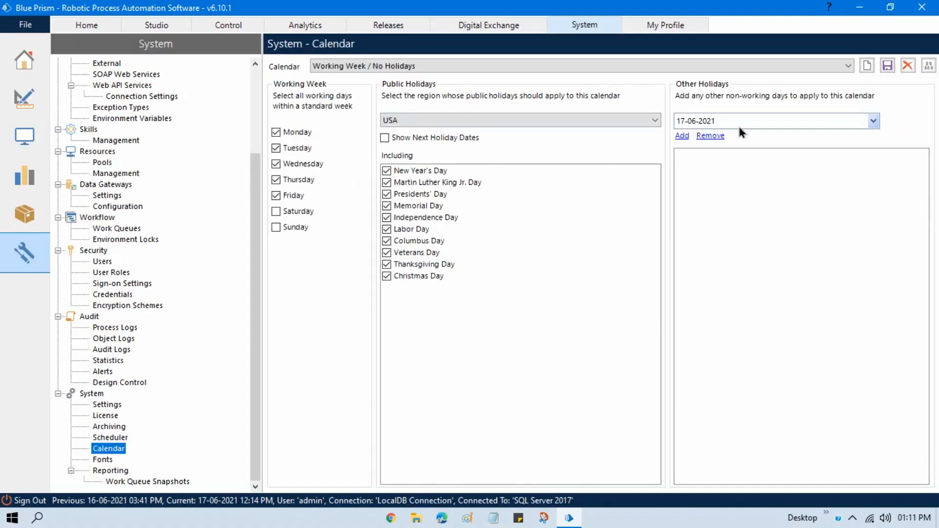
pyautogui.click(385, 138)
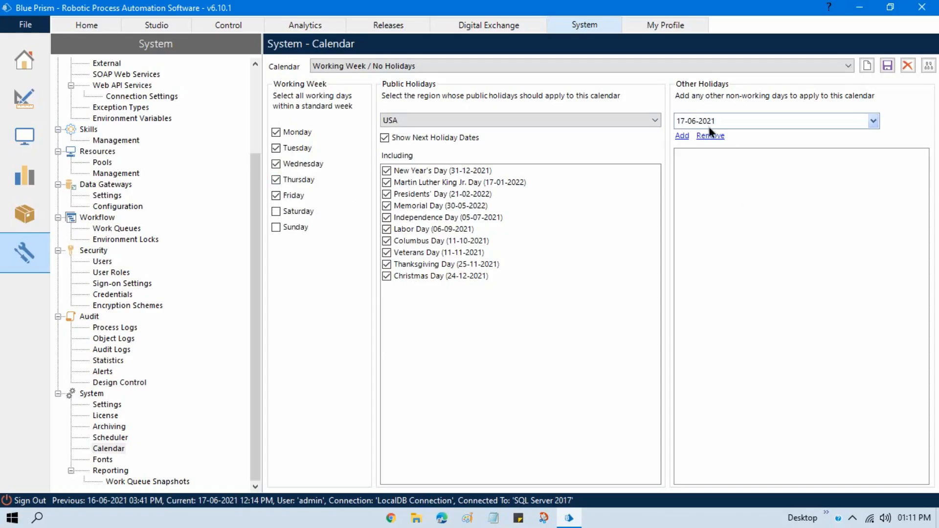
pyautogui.click(874, 121)
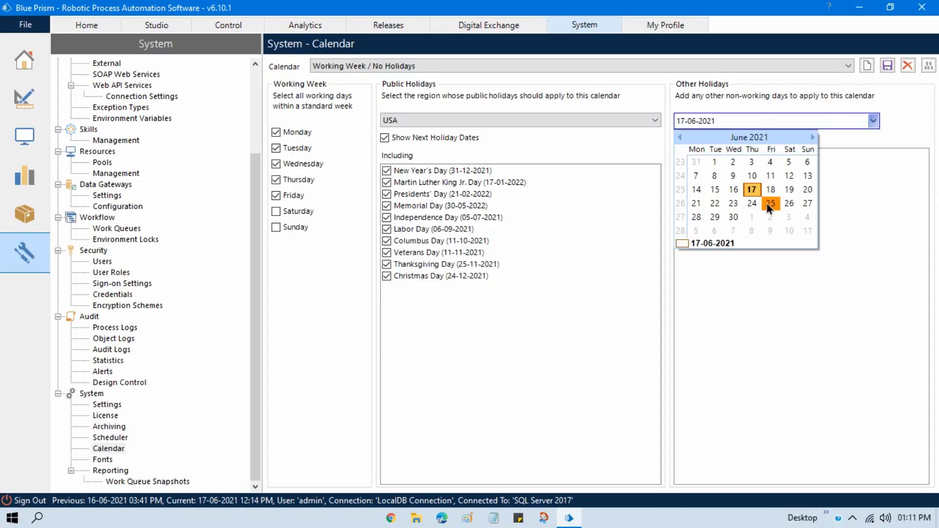
pyautogui.click(772, 192)
pyautogui.click(683, 136)
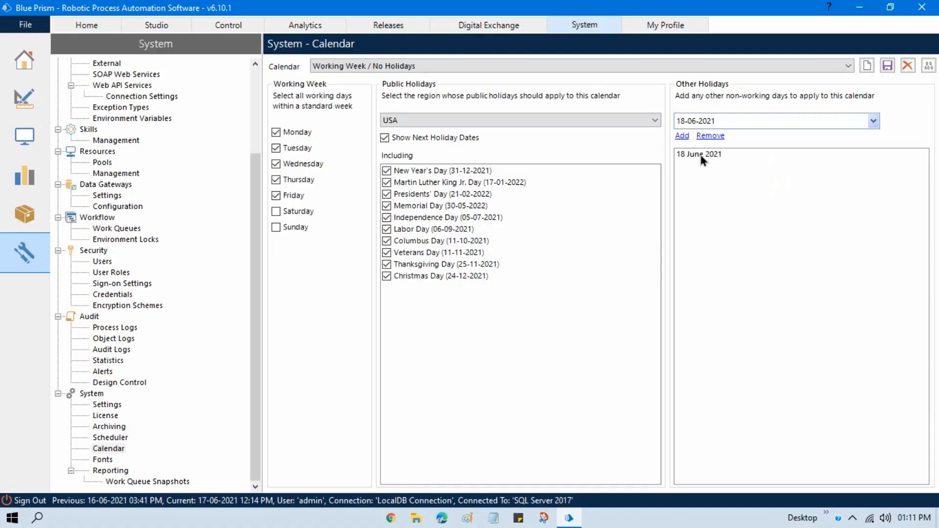
# - Check 18 June 2021 in the Windows clock's calendar and close it
pyautogui.click(921, 526)
pyautogui.click(921, 523)
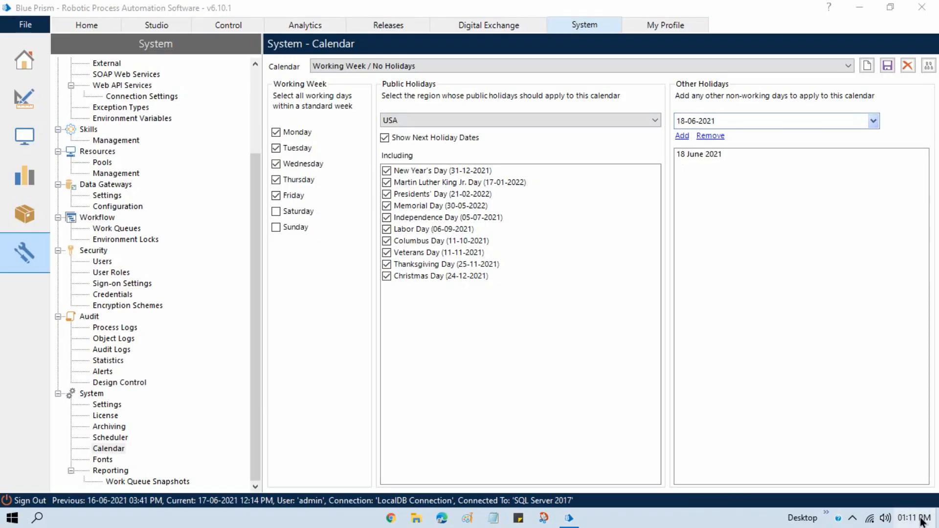
pyautogui.click(922, 522)
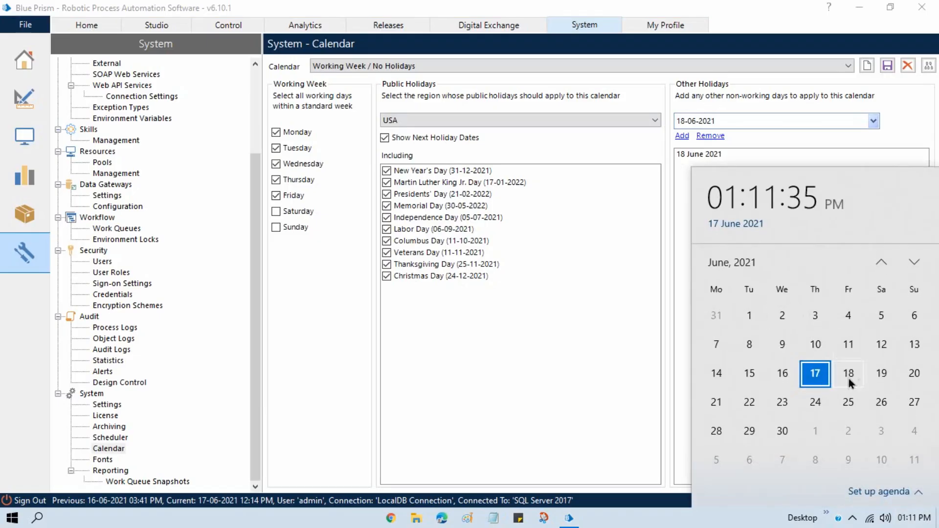
pyautogui.click(631, 345)
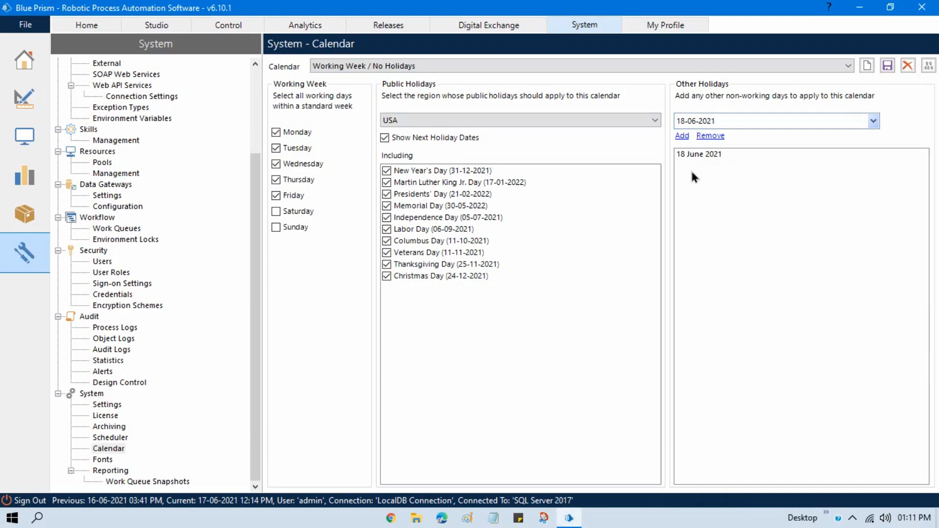
# - Add 25-06-2021 to the other holidays of the Working Week / No Holidays calendar and save the calendar
pyautogui.click(700, 155)
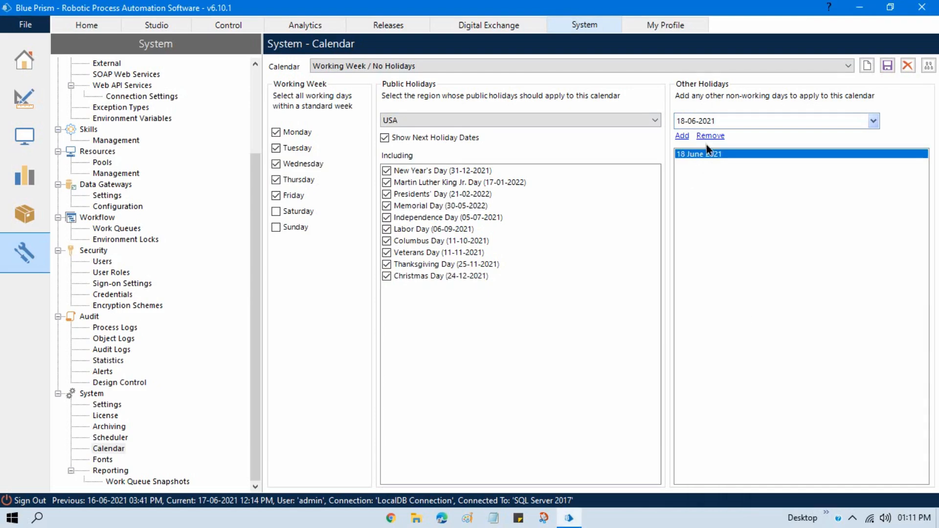
pyautogui.click(874, 121)
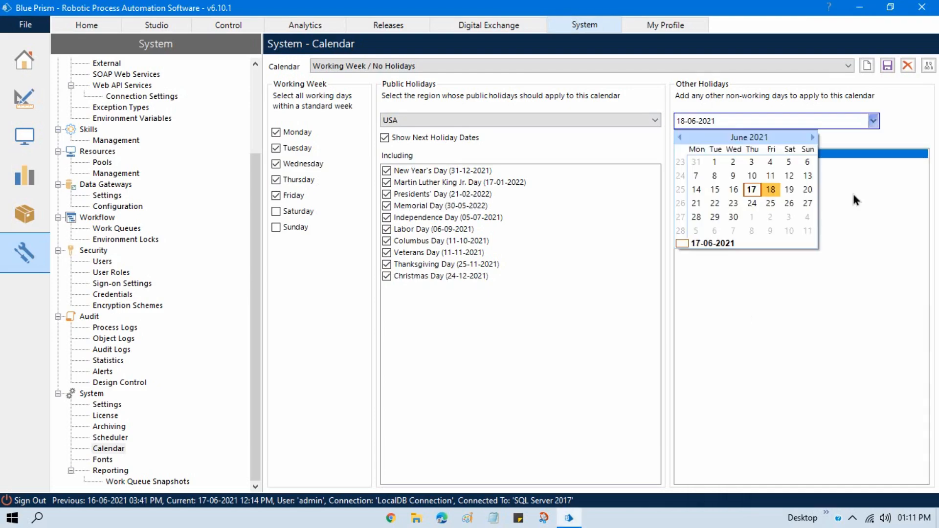
pyautogui.click(770, 203)
pyautogui.click(682, 136)
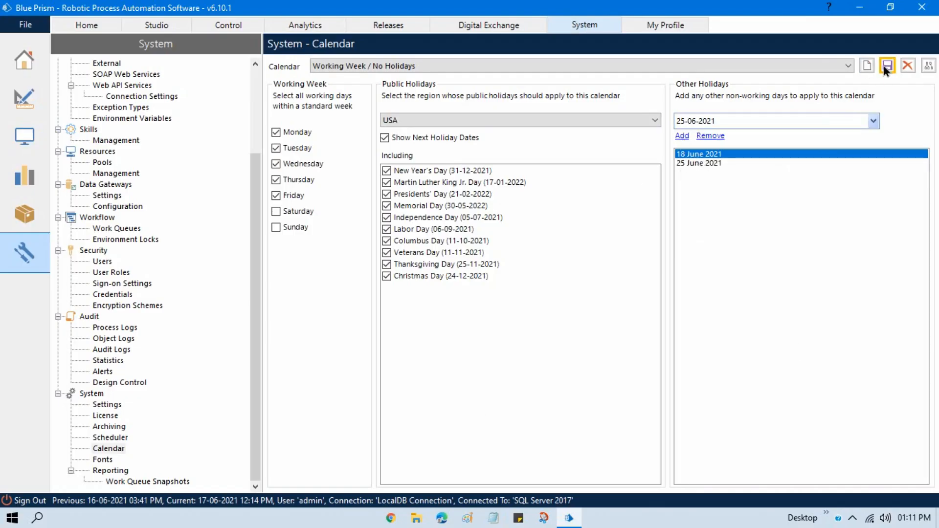
# - Return to the weekly overview of all schedules to check the planned runs against the added non-working days
pyautogui.click(248, 26)
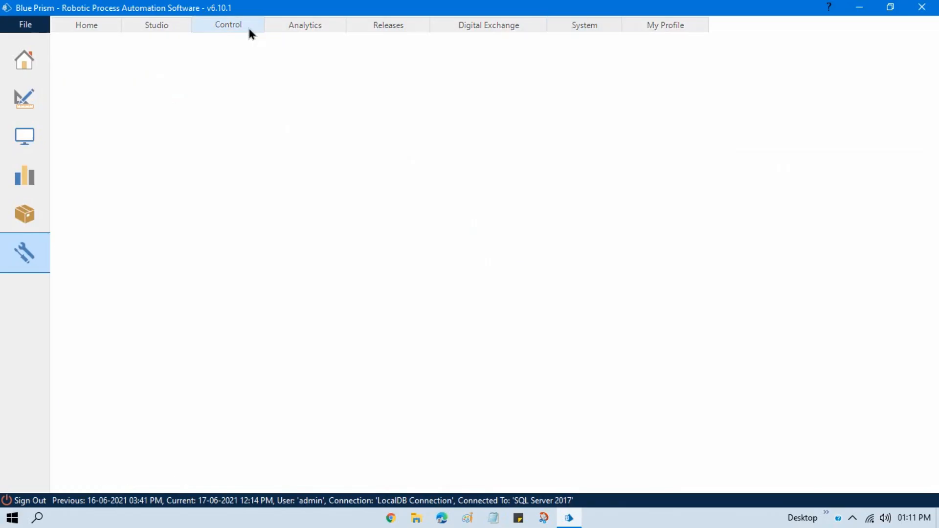
pyautogui.click(107, 174)
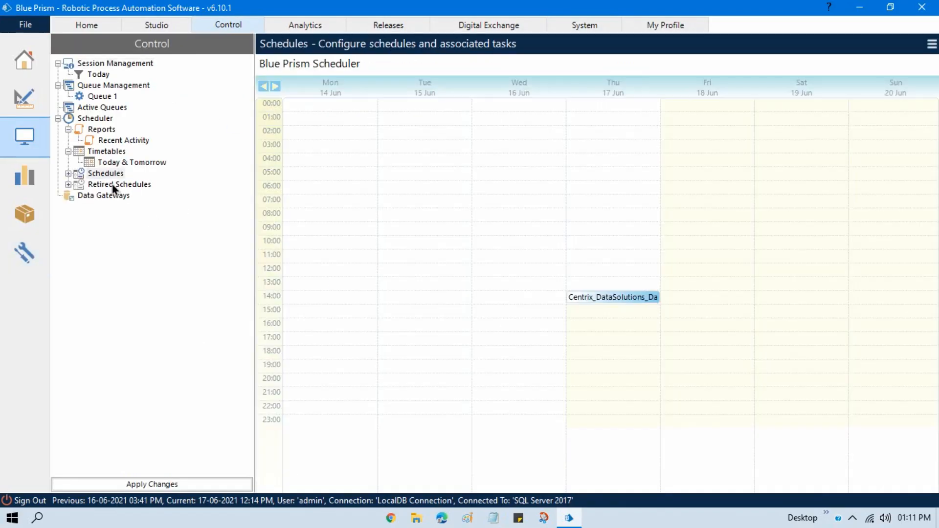